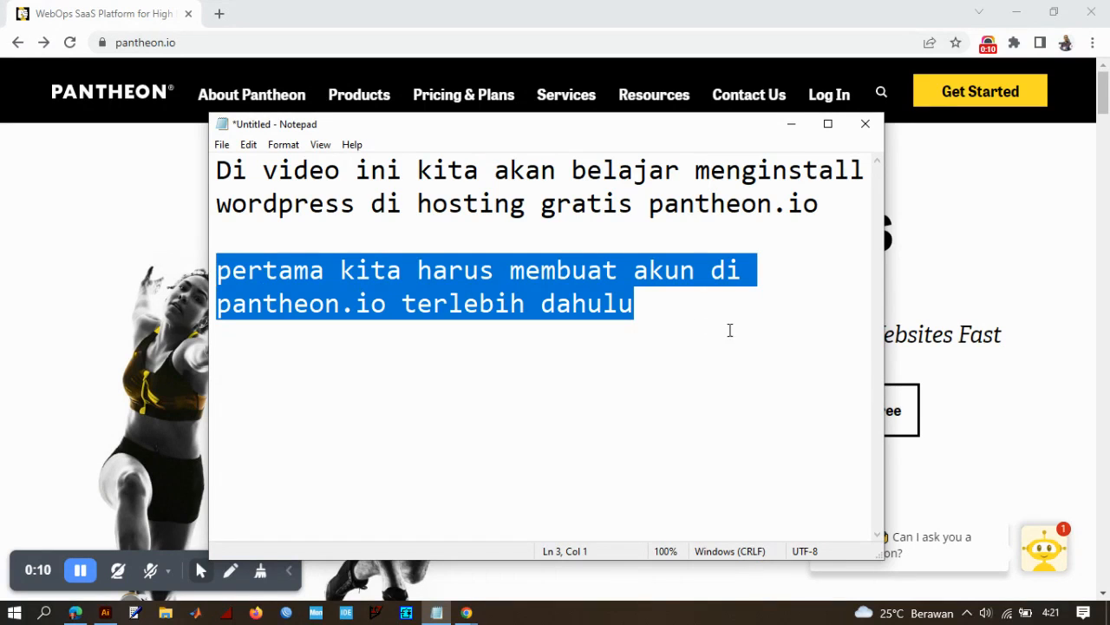
- Put the Notepad note out of view and open Pantheon's free account registration page from its homepage
click(792, 123)
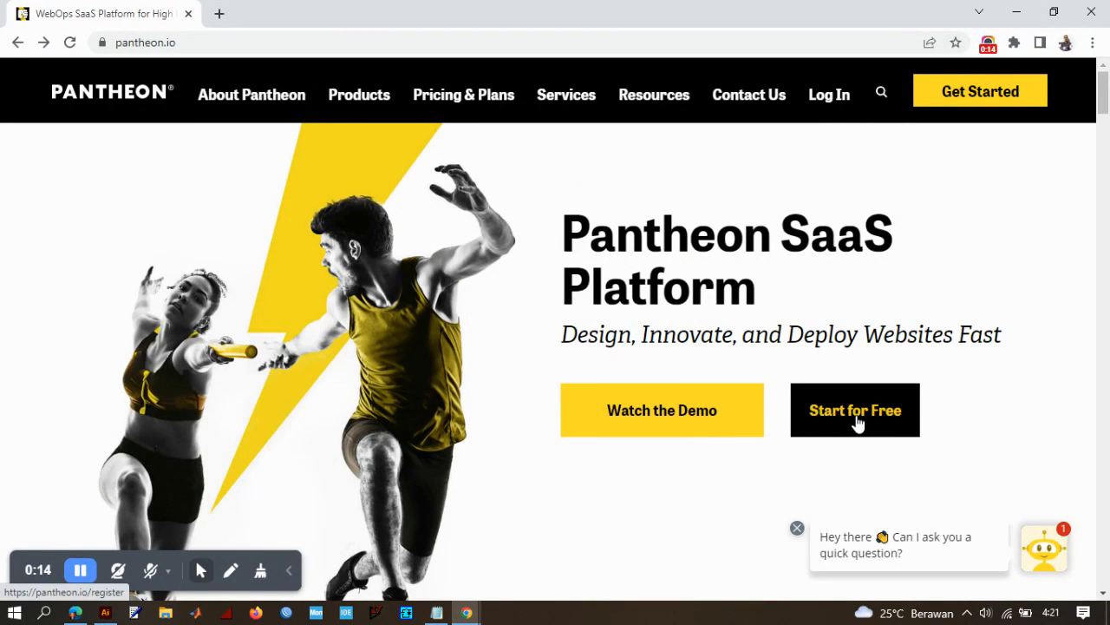
click(856, 413)
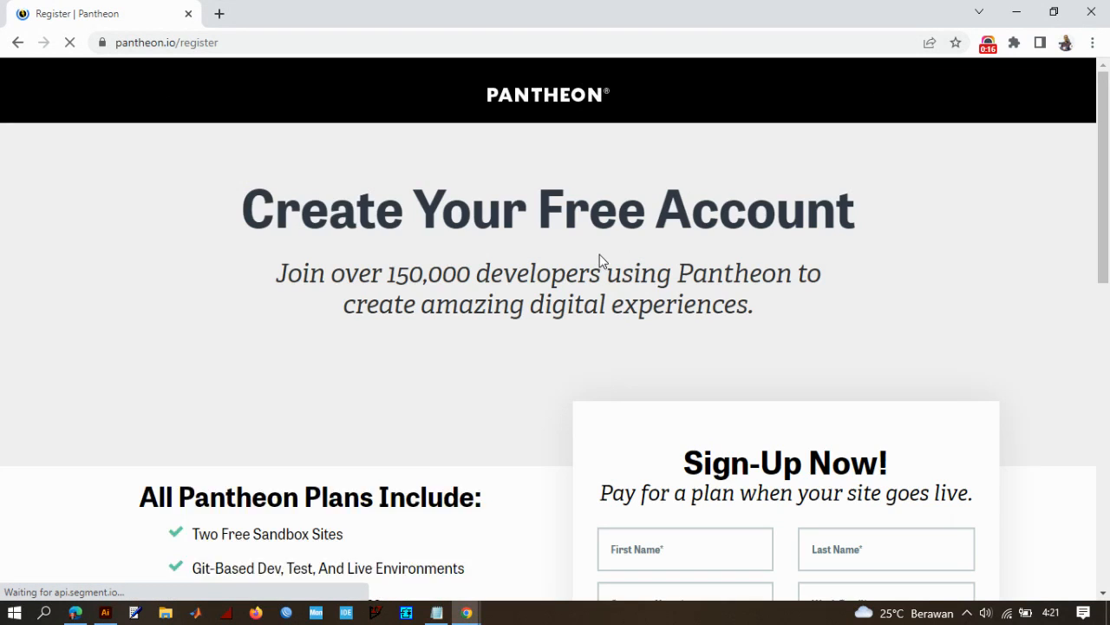
scroll(595, 263, down, 5)
scroll(595, 264, up, 1)
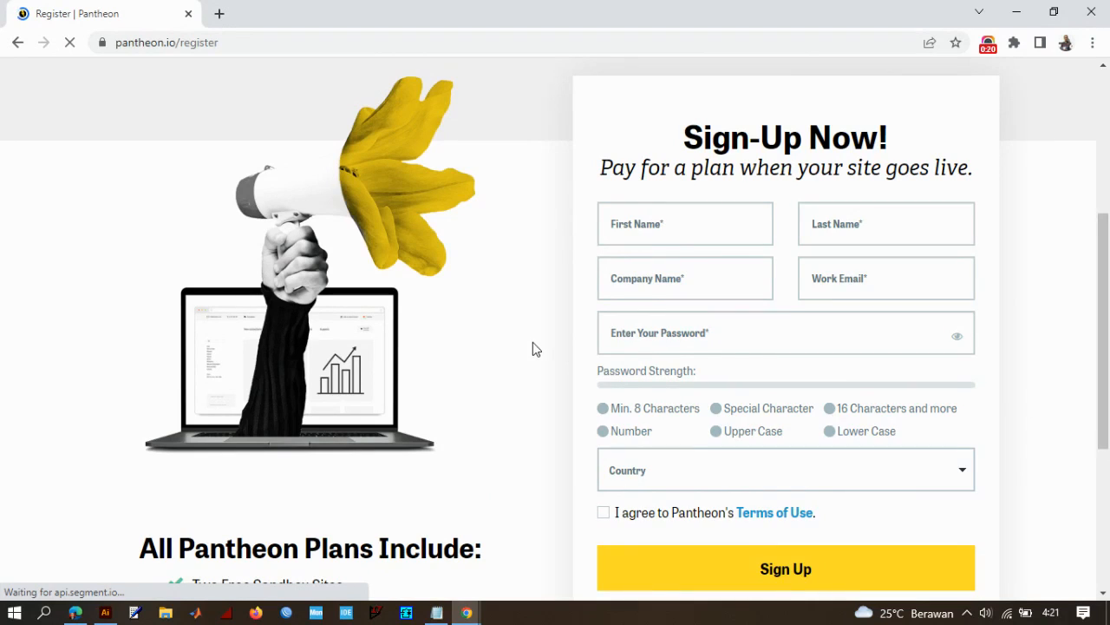
- Register for Pantheon through Google sign-in, choosing the first listed Google account
scroll(536, 340, down, 1)
scroll(536, 340, down, 2)
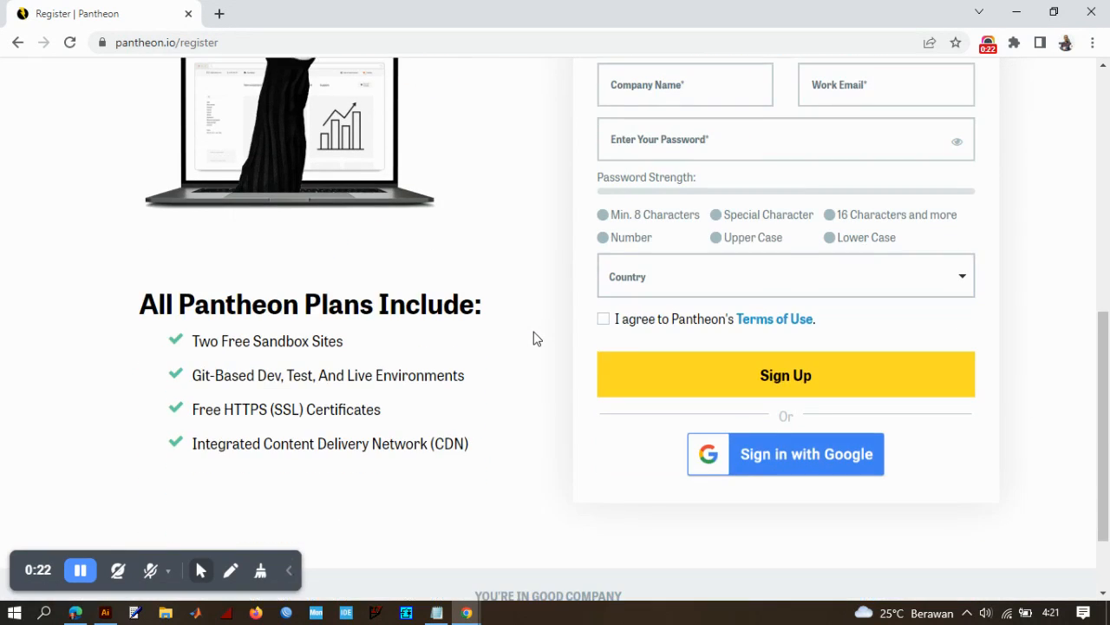
scroll(534, 338, up, 1)
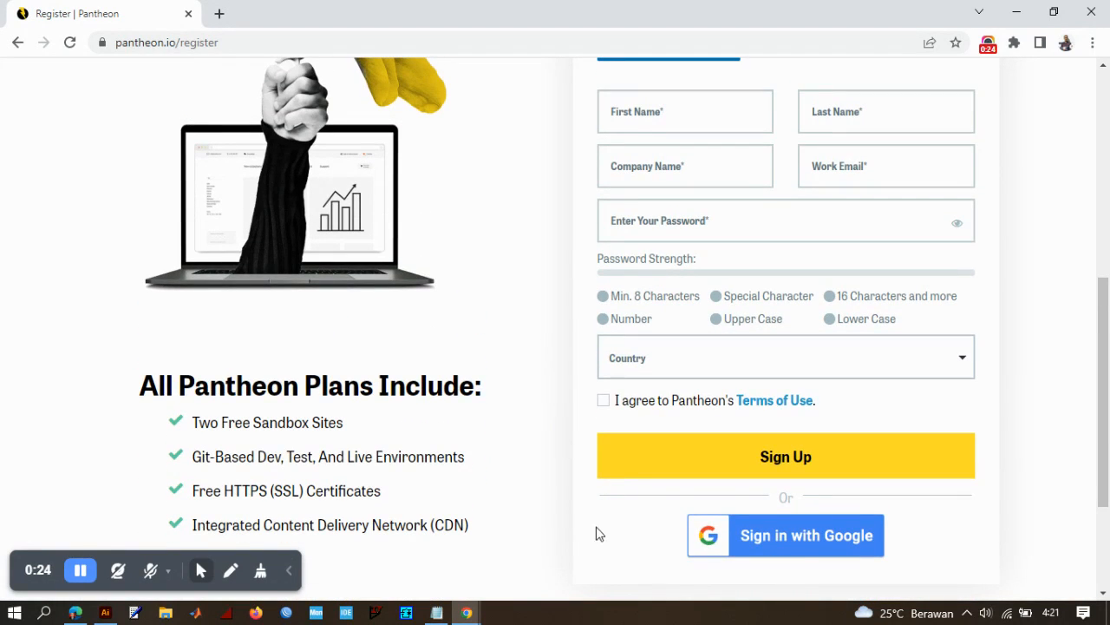
click(798, 552)
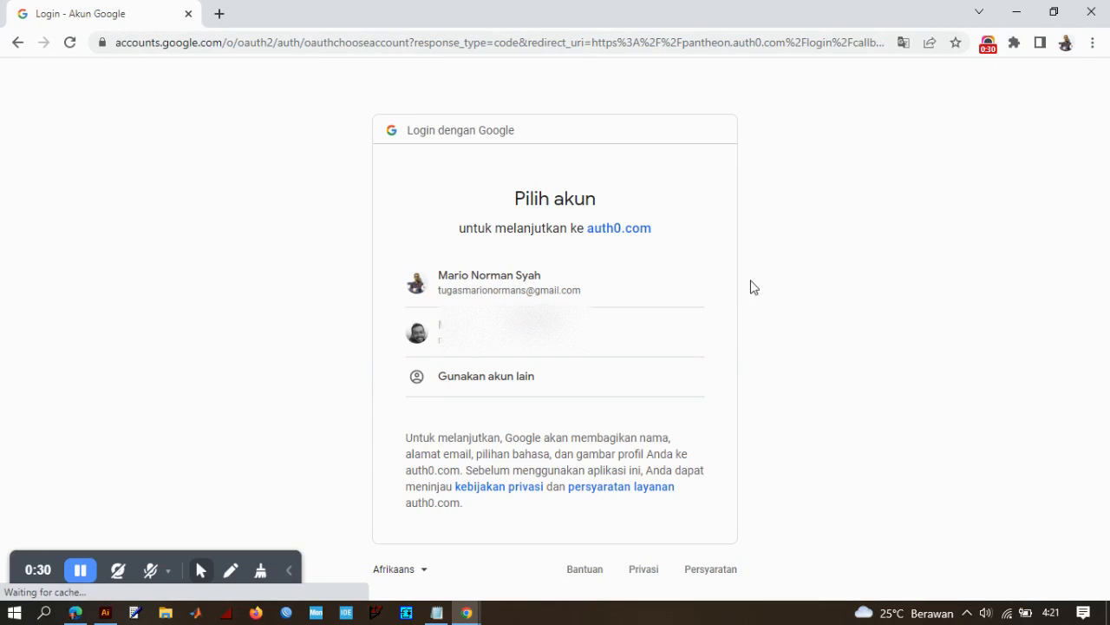
click(540, 288)
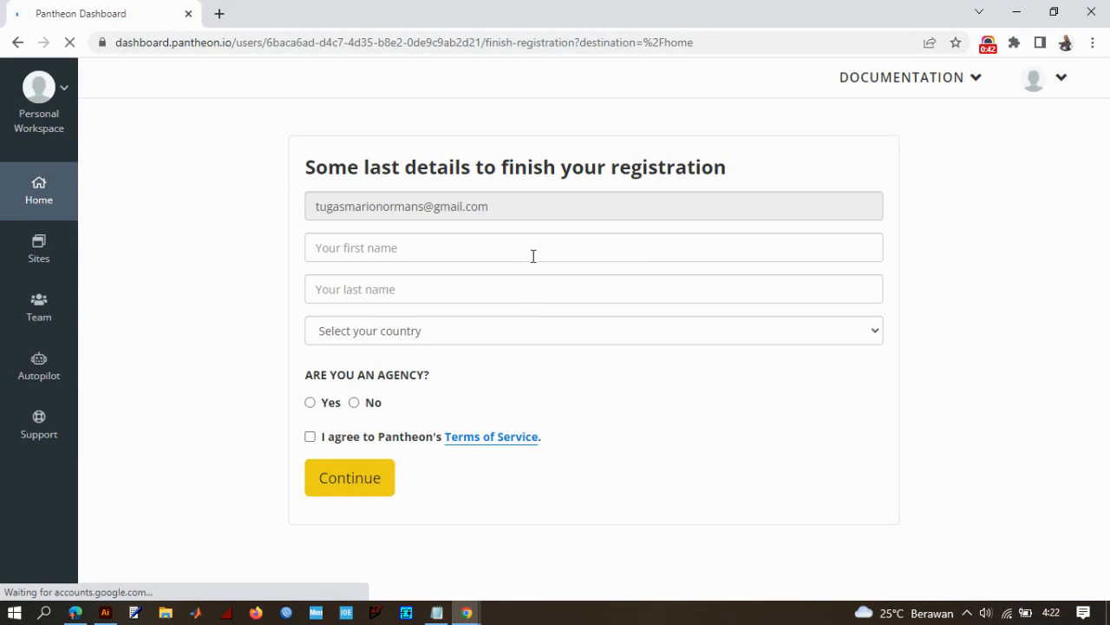
- Enter the account holder's first and last name in the registration details form
click(517, 299)
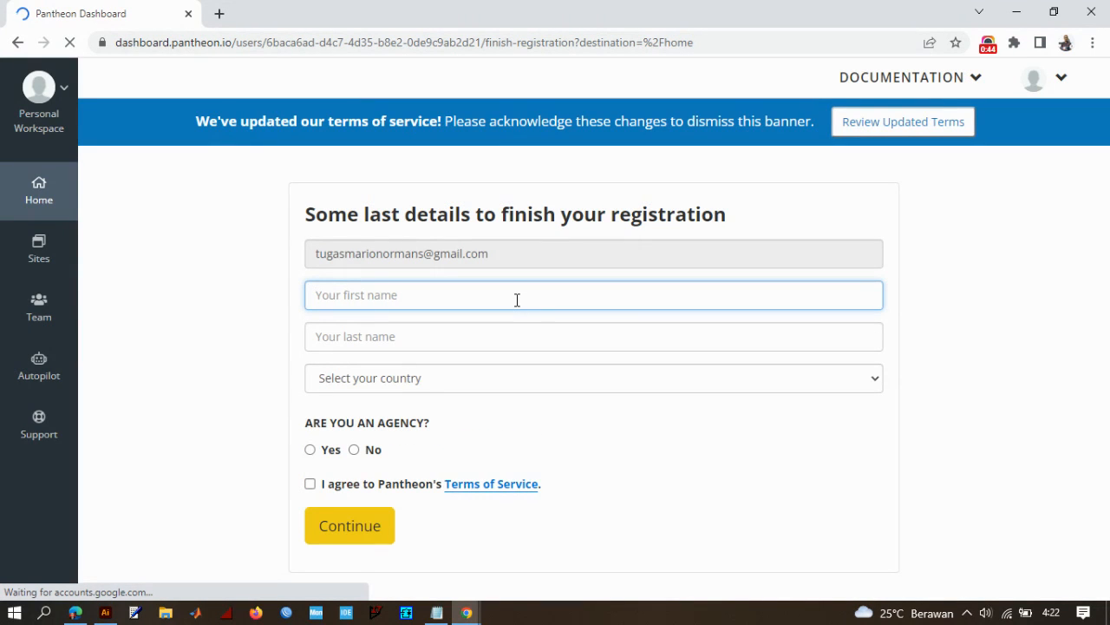
key(Tab)
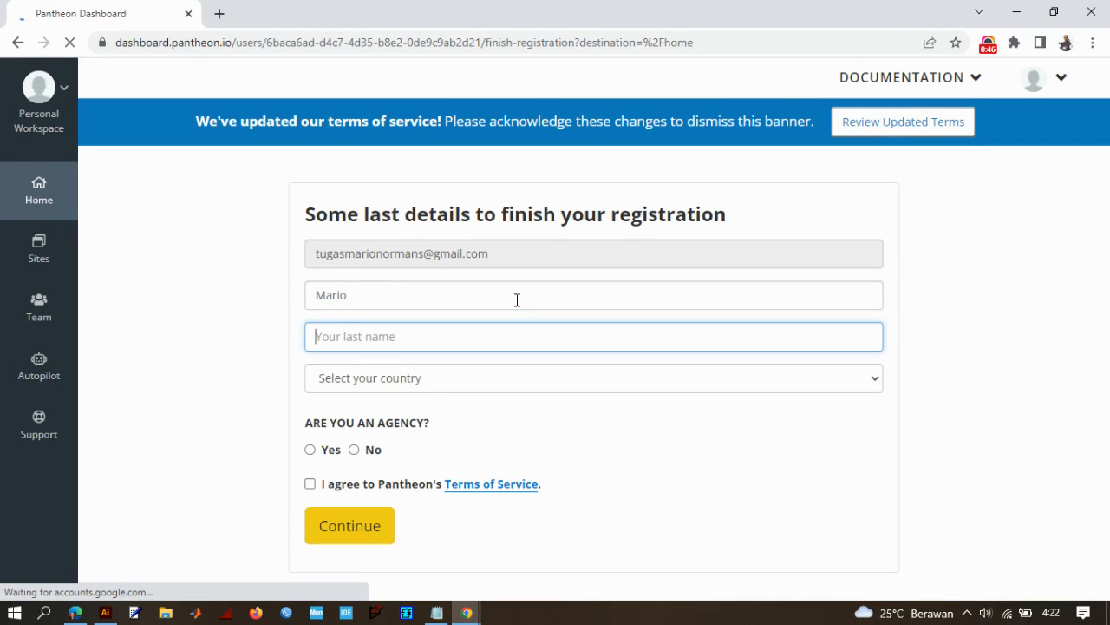
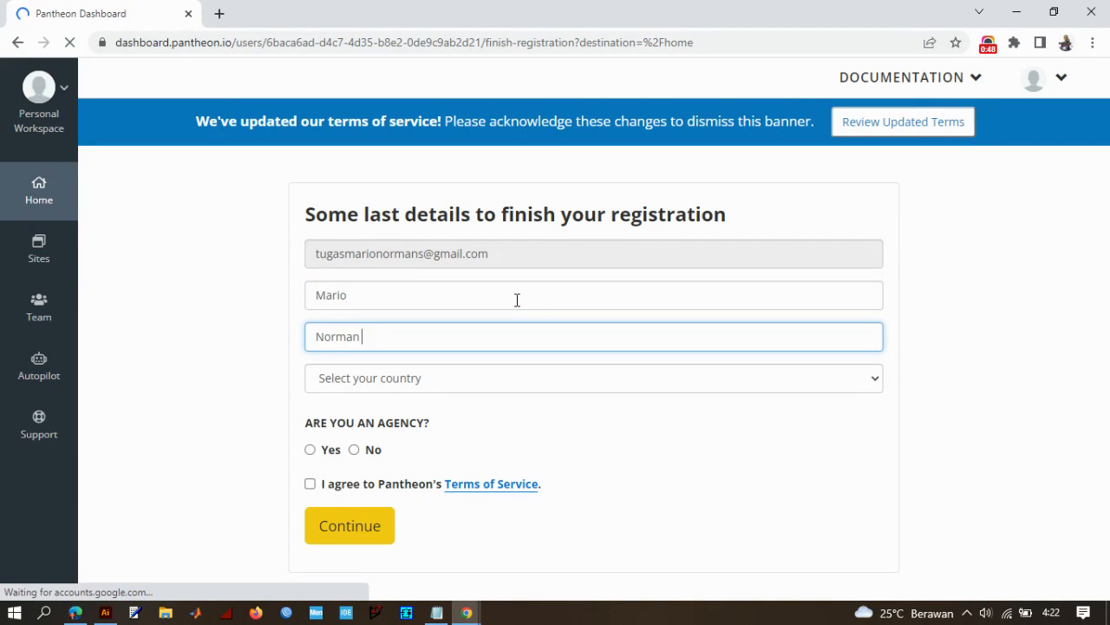
- Choose Indonesia as the country, answer No to being an agency, accept the Terms of Service and submit the registration
click(513, 382)
text(indo)
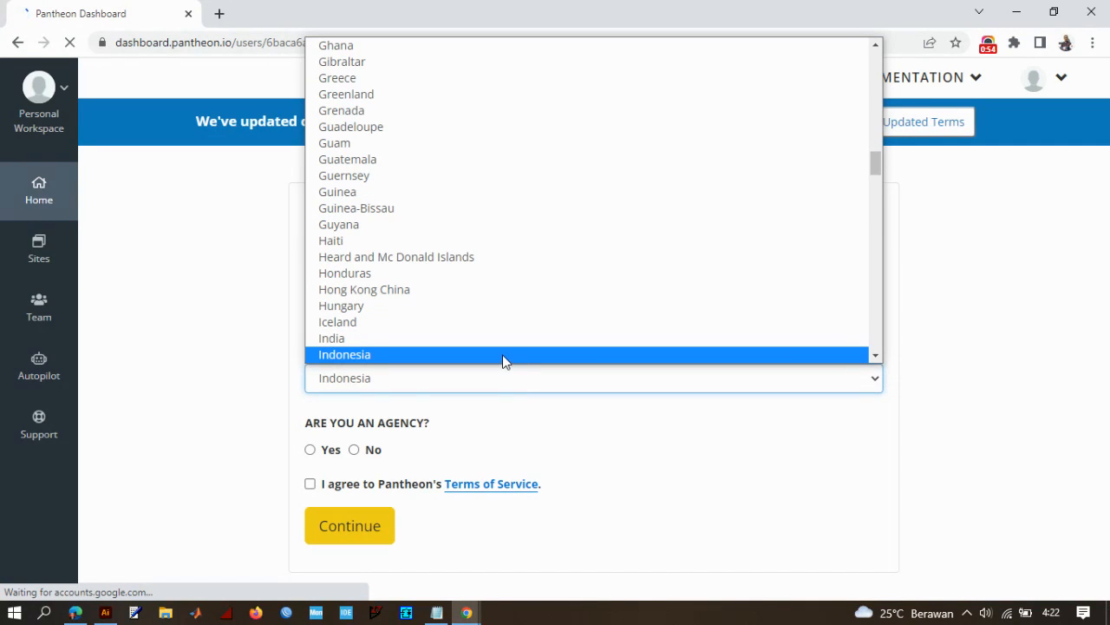
click(505, 357)
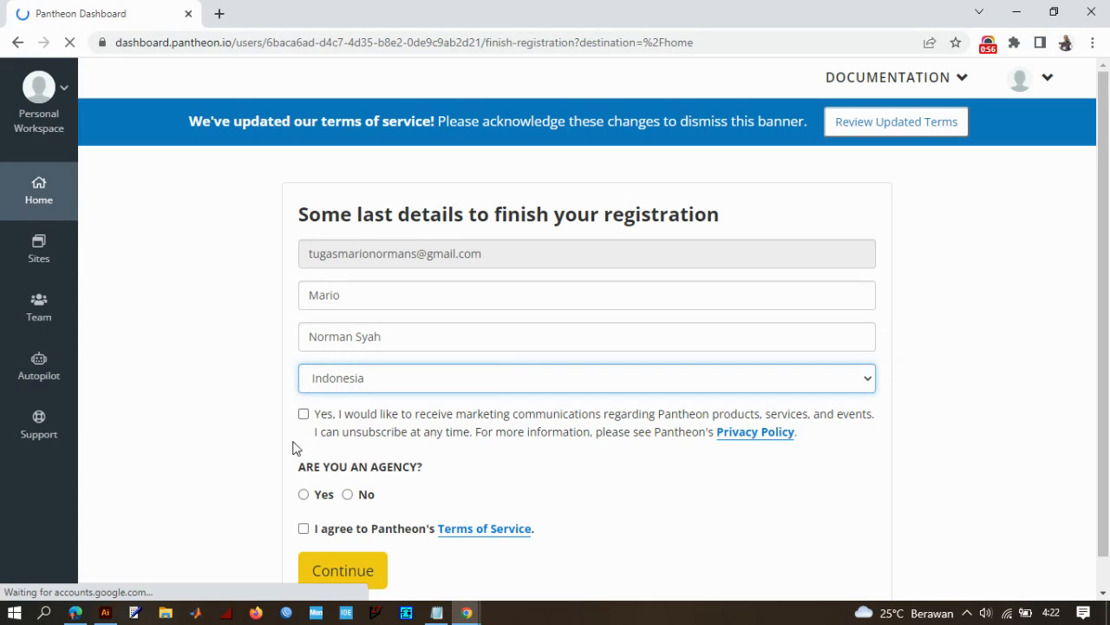
click(347, 461)
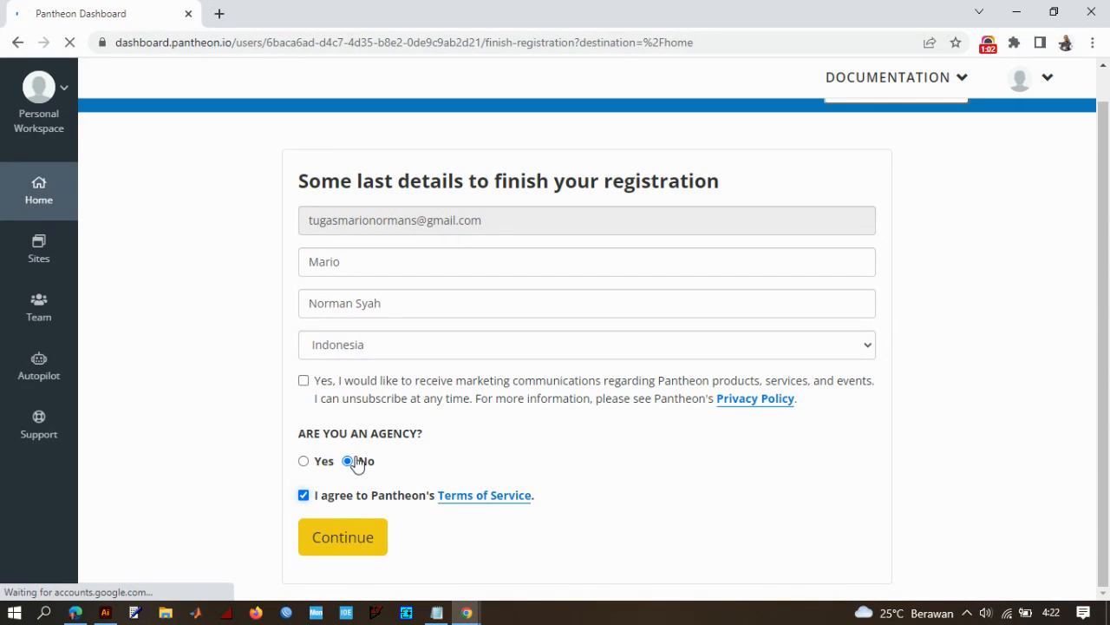
click(354, 542)
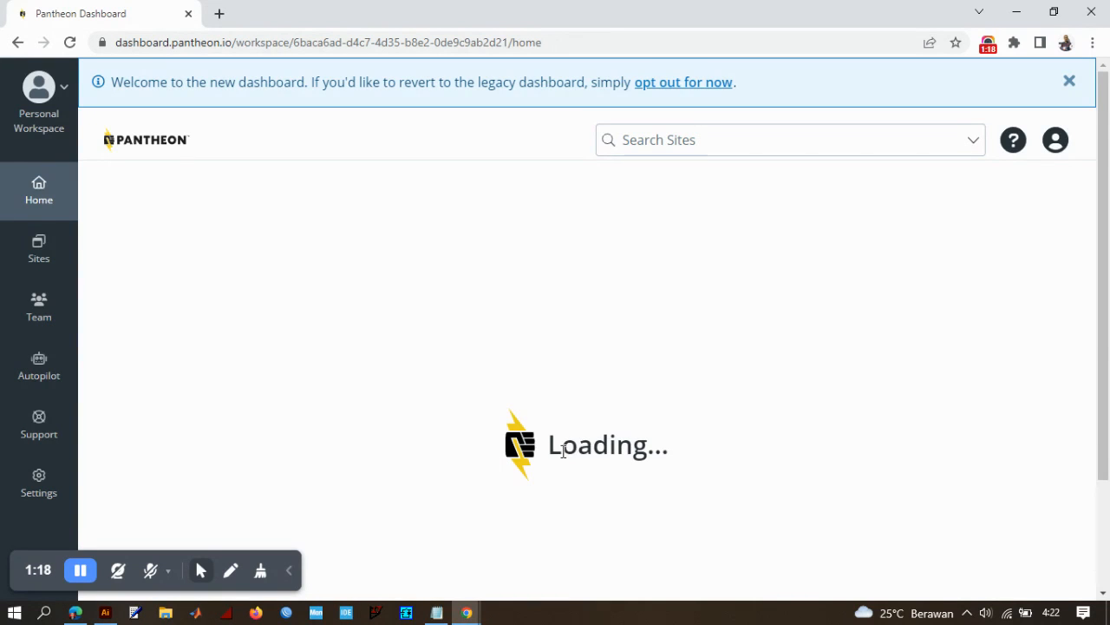
- Switch to Notepad and start a new paragraph below the existing text reading "kedua kita akan membuat"
scroll(578, 428, down, 3)
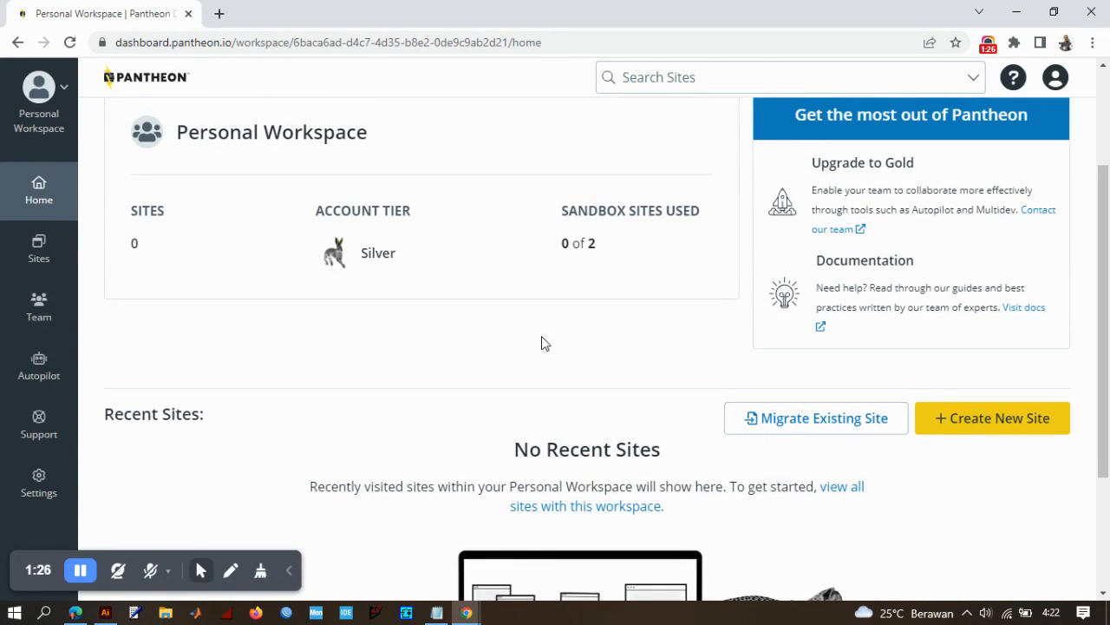
scroll(542, 342, down, 1)
click(437, 612)
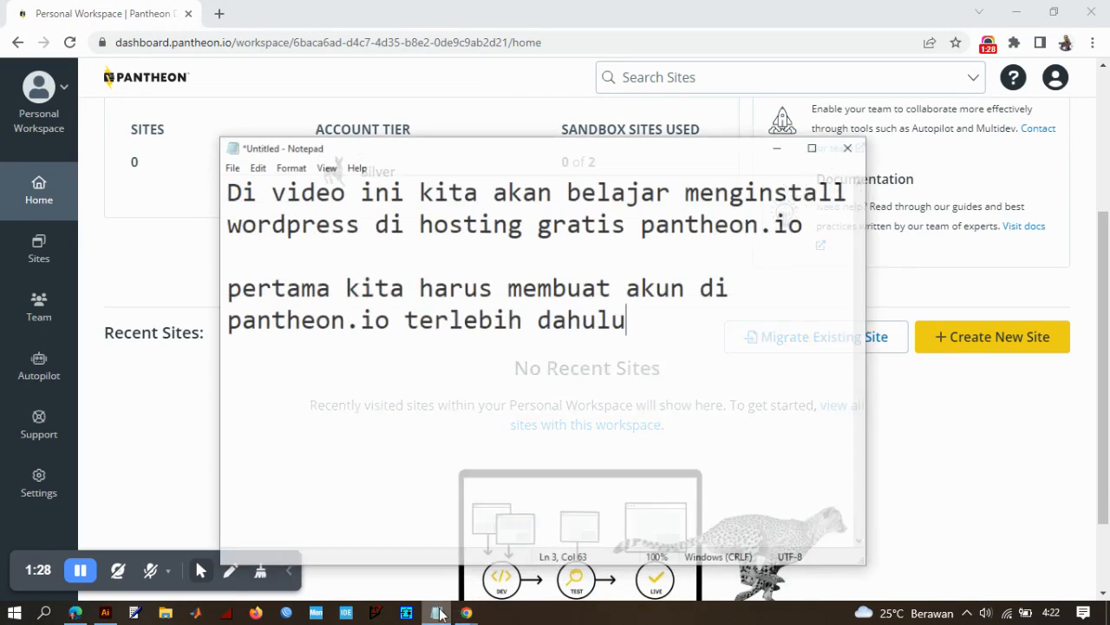
key(Return)
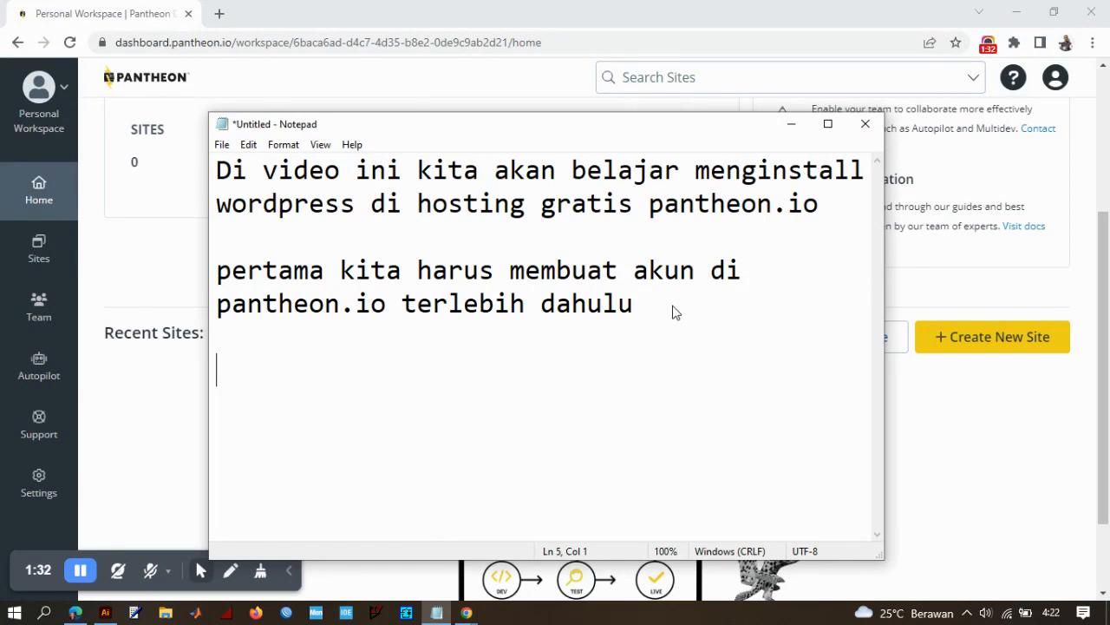
text(kedua k)
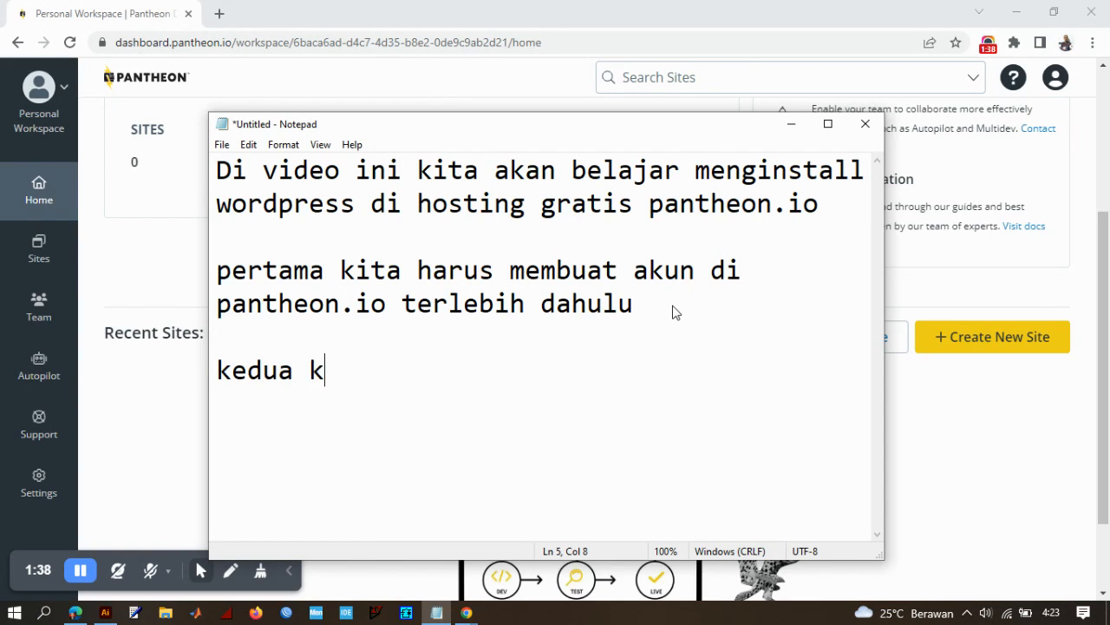
text(ita akan)
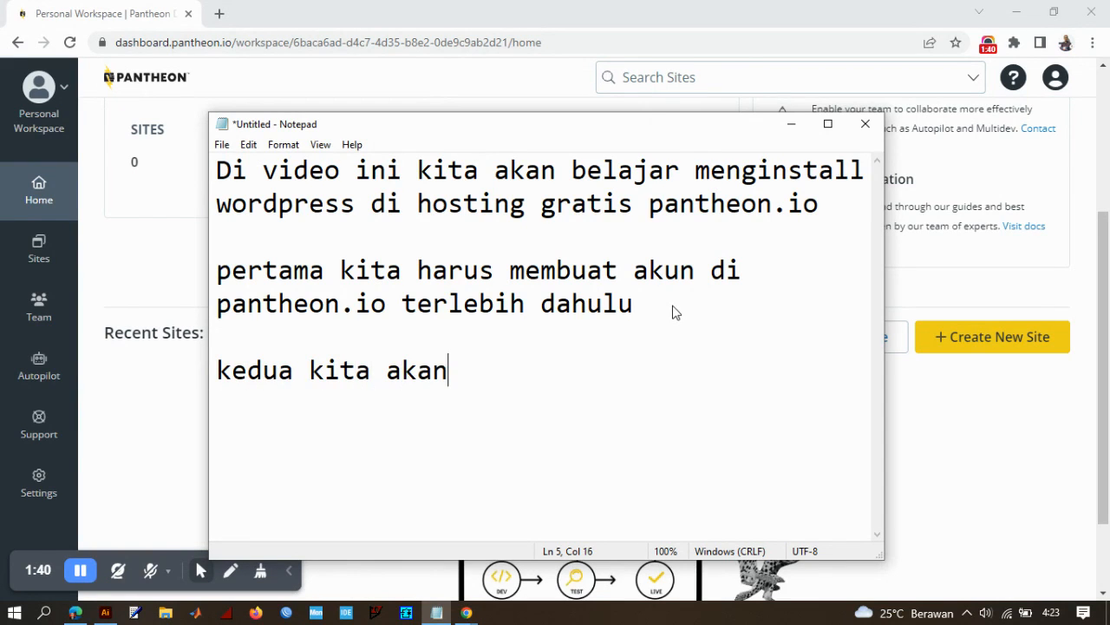
text( membuat)
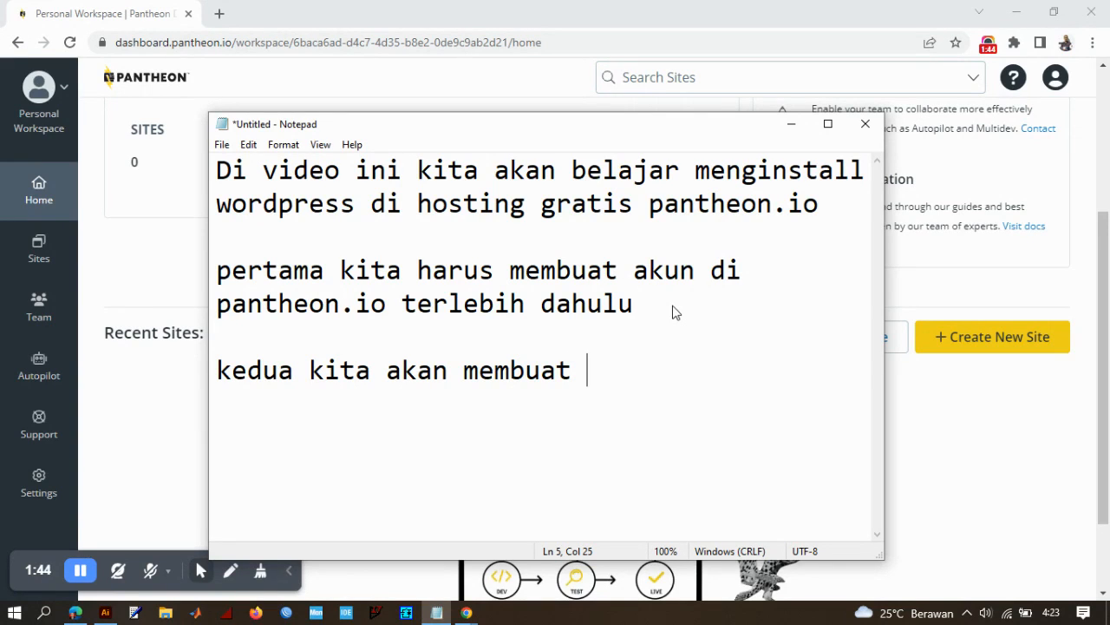
- Replace "membuat" and complete the sentence as "kedua kita akan menginstall wordpress di pantheon.io", then highlight the whole sentence
key(BackSpace)
key(BackSpace)
key(BackSpace)
key(BackSpace)
key(BackSpace)
key(BackSpace)
text(nginstall w)
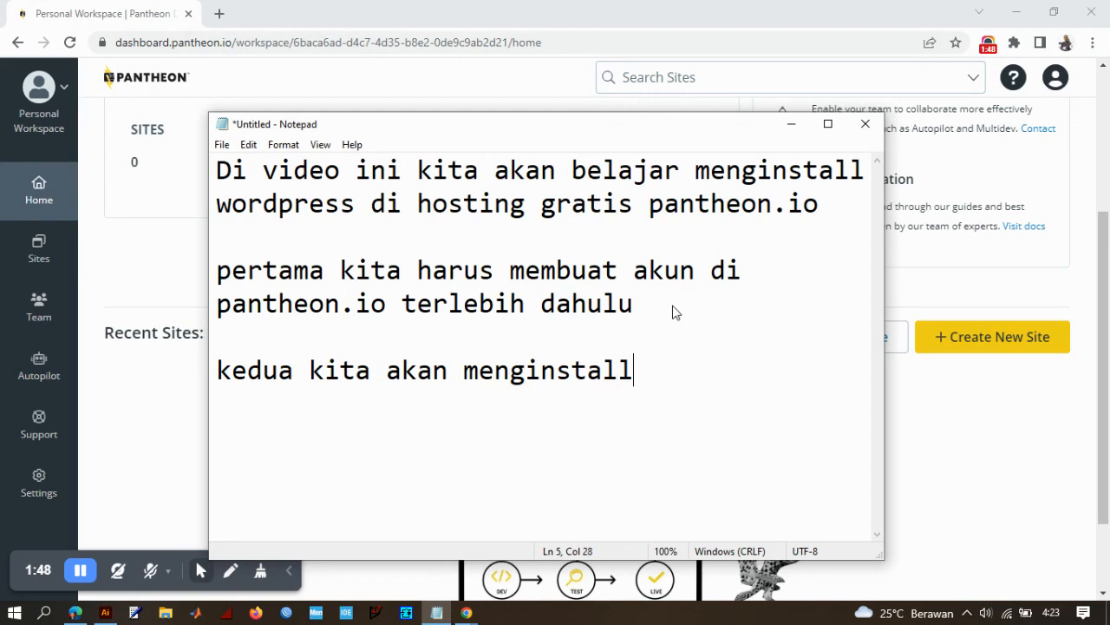
key(BackSpace)
text(wordp)
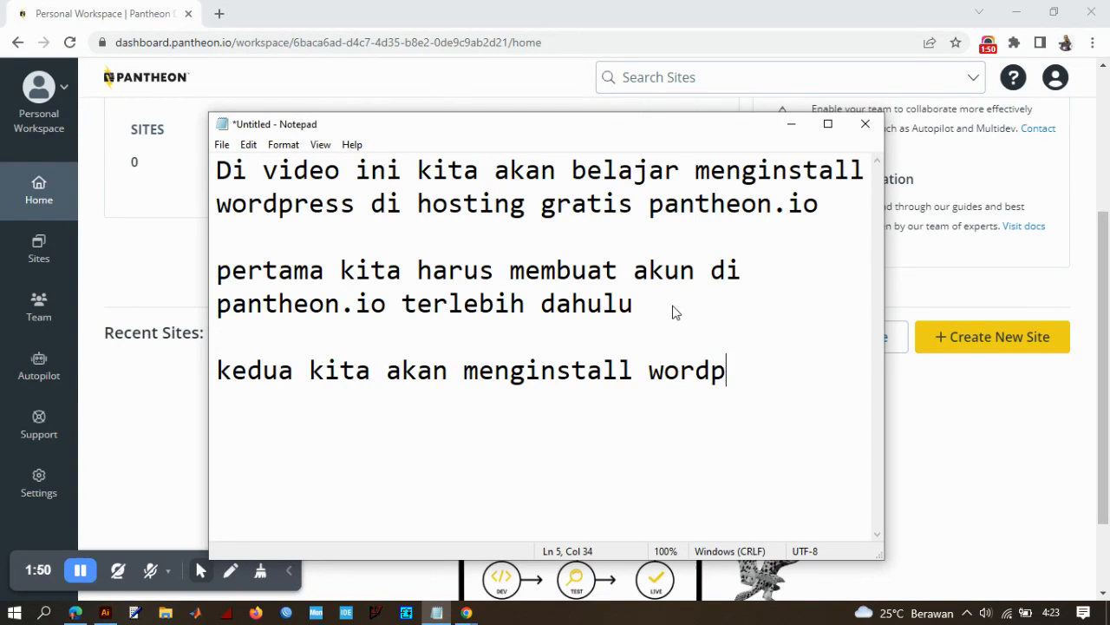
text(ress di pan)
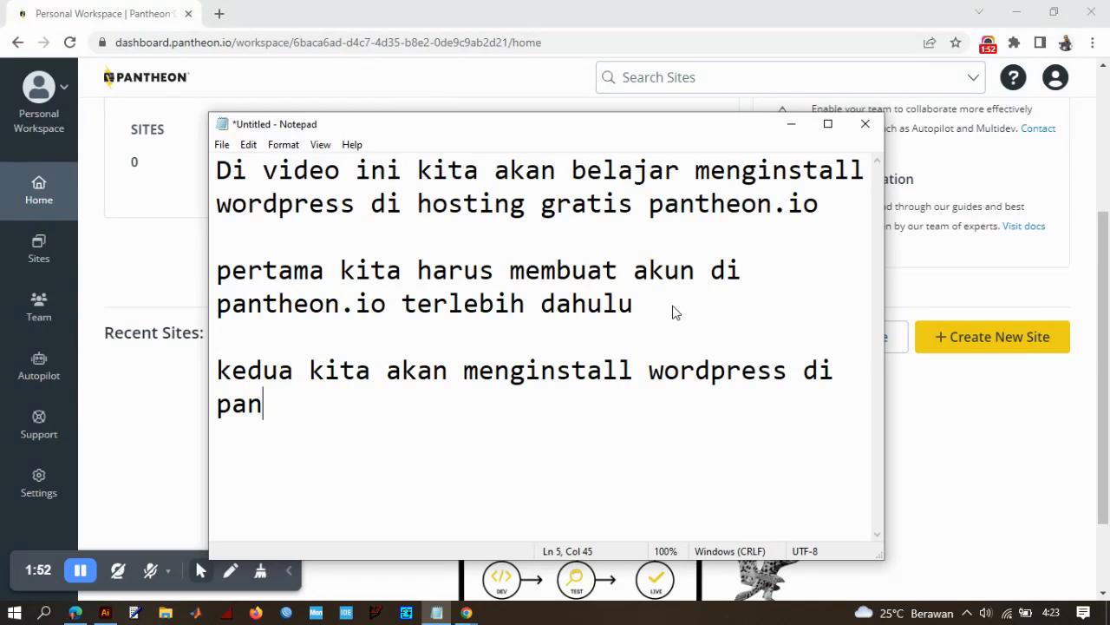
text(theon)
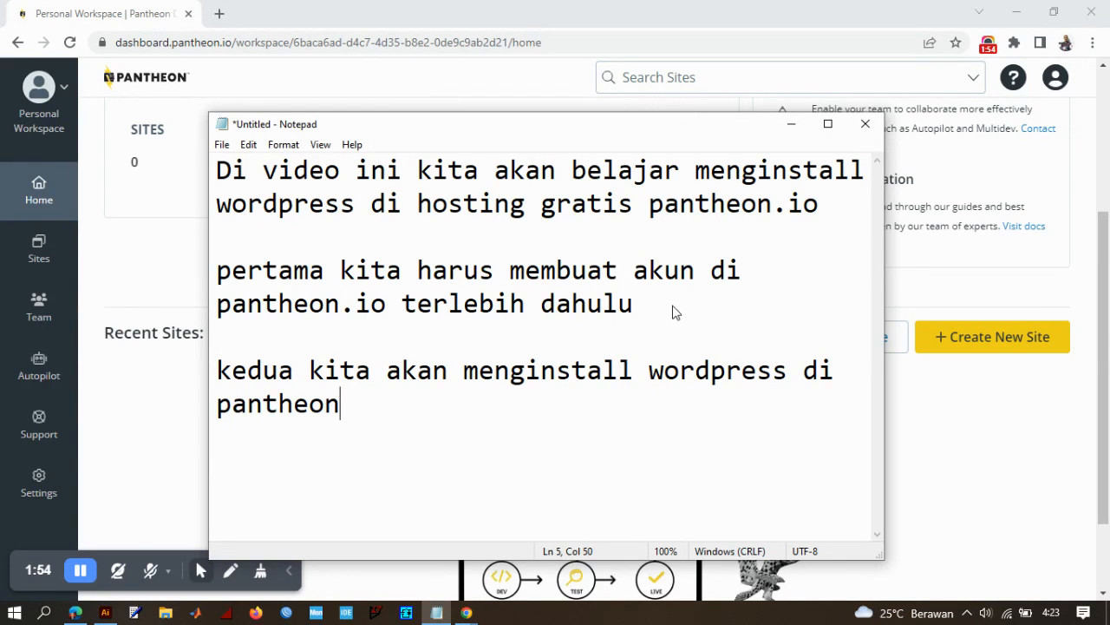
text(.io)
drag(410, 412, 200, 370)
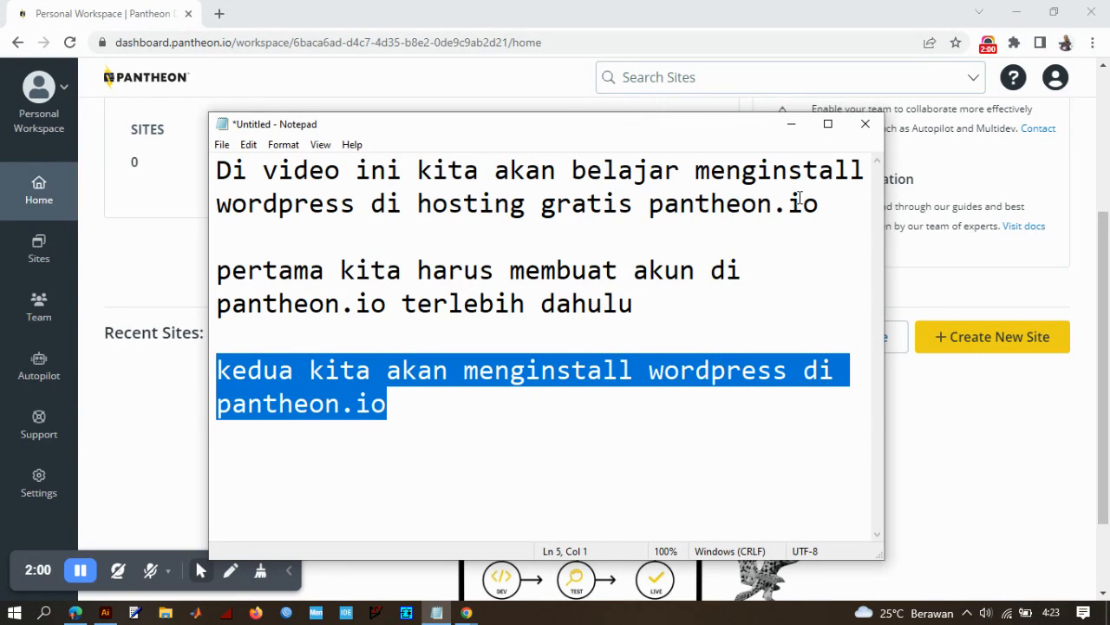
- Return to the Pantheon dashboard in the browser and start creating a new site with the WordPress upstream
click(791, 124)
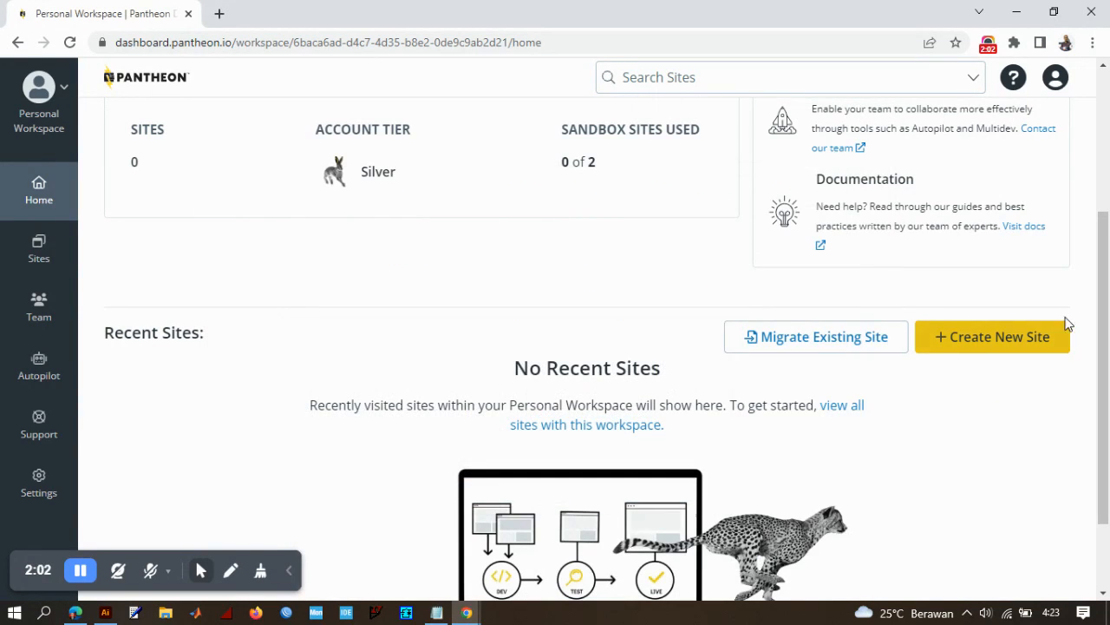
click(1009, 338)
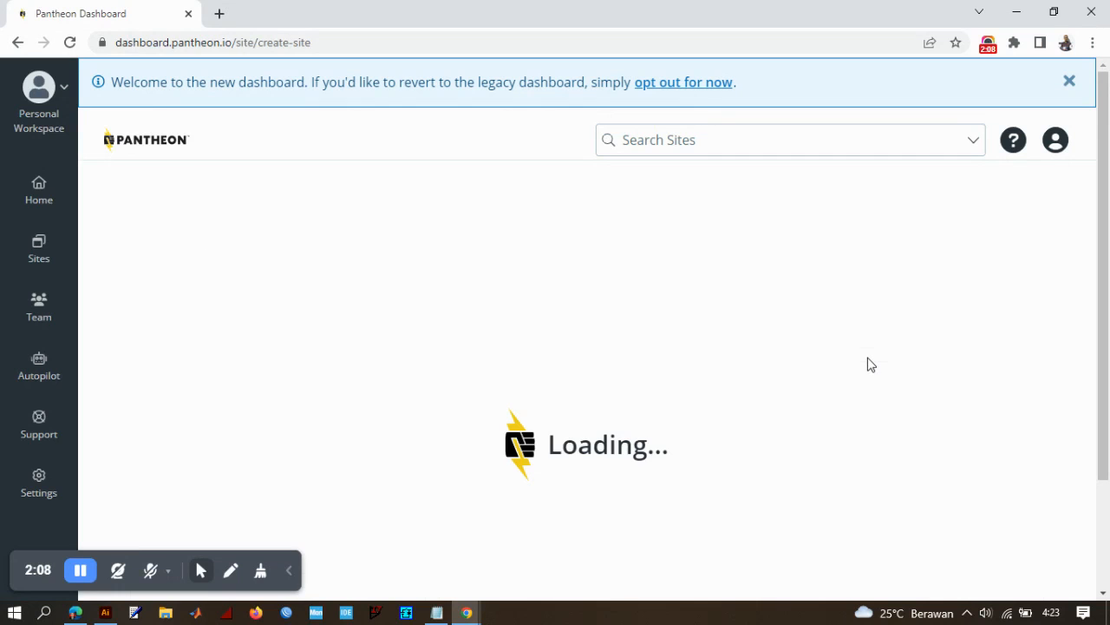
scroll(741, 225, down, 3)
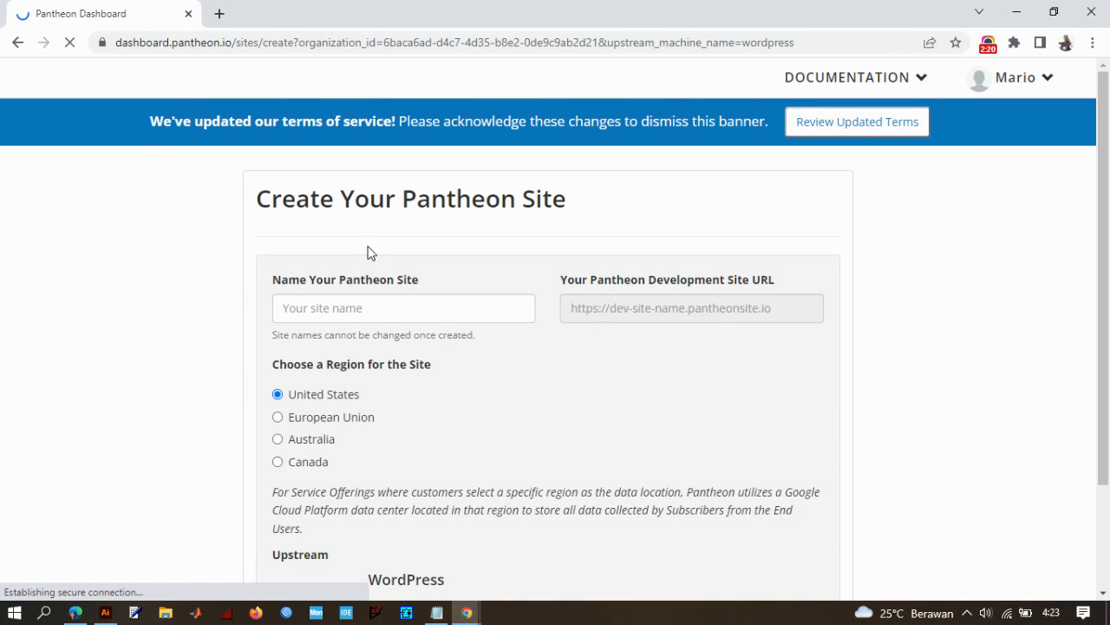
scroll(368, 252, down, 1)
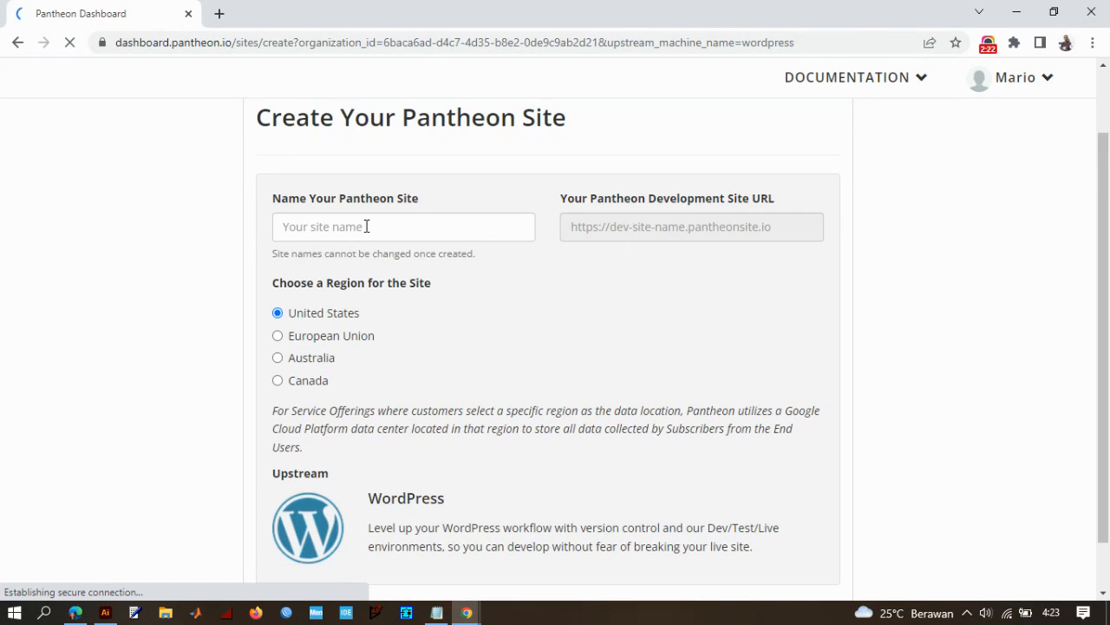
- Switch to Notepad and add a new paragraph at the end reading "Isikan nama website mu"
click(439, 615)
mouse_move(420, 132)
mouse_down()
mouse_move(759, 125)
mouse_move(761, 104)
mouse_move(592, 123)
mouse_move(439, 122)
mouse_up()
click(450, 391)
key(Return)
key(Return)
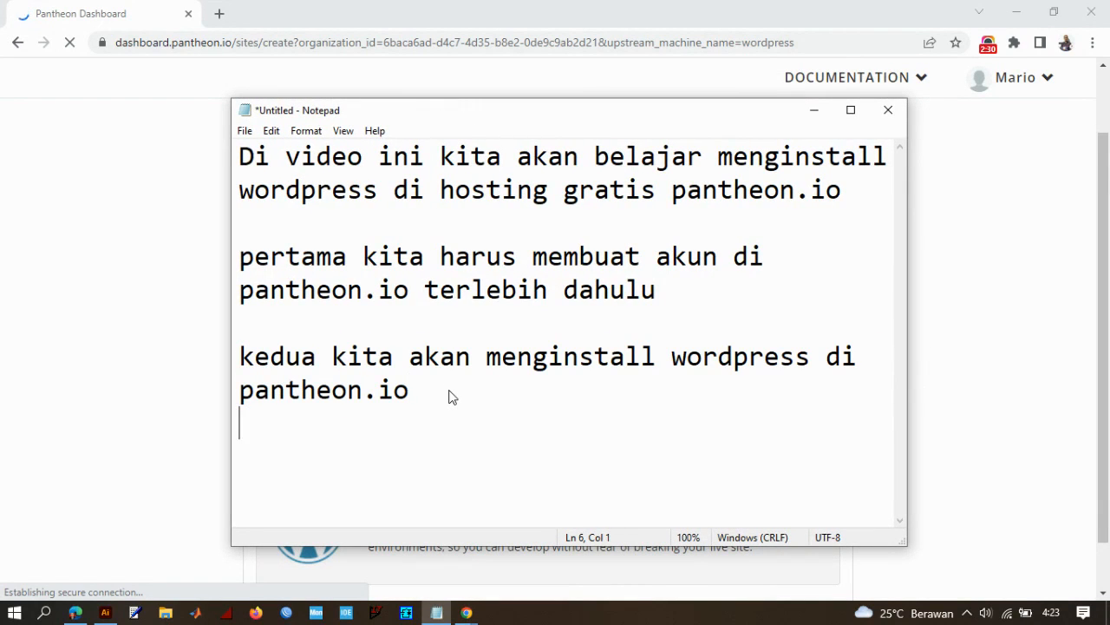
text(Ii)
key(BackSpace)
text(sikan)
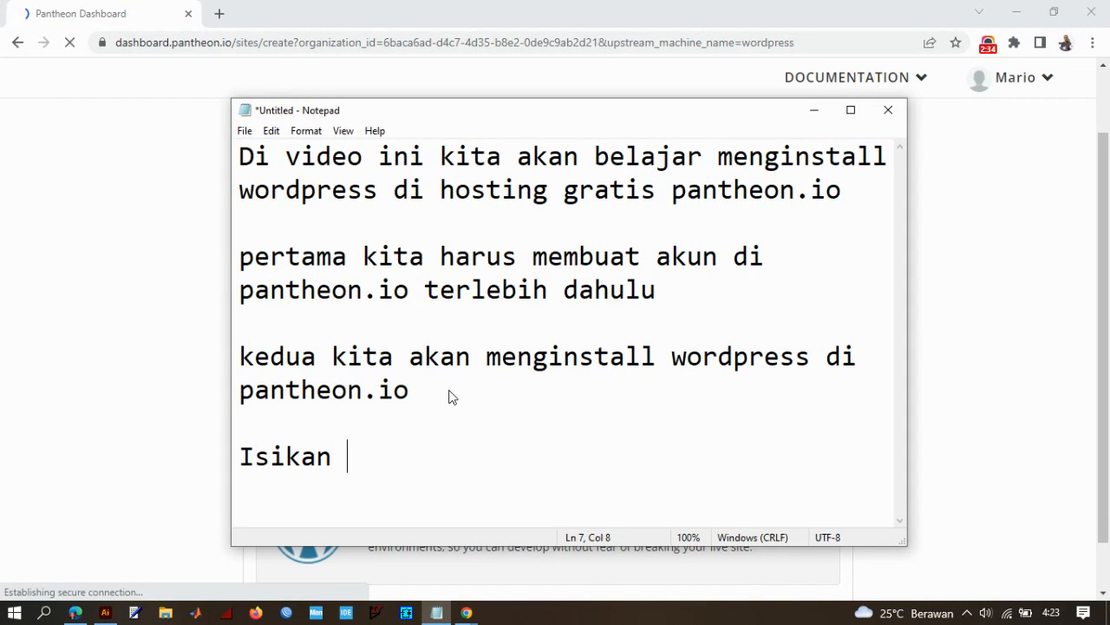
text( nama website )
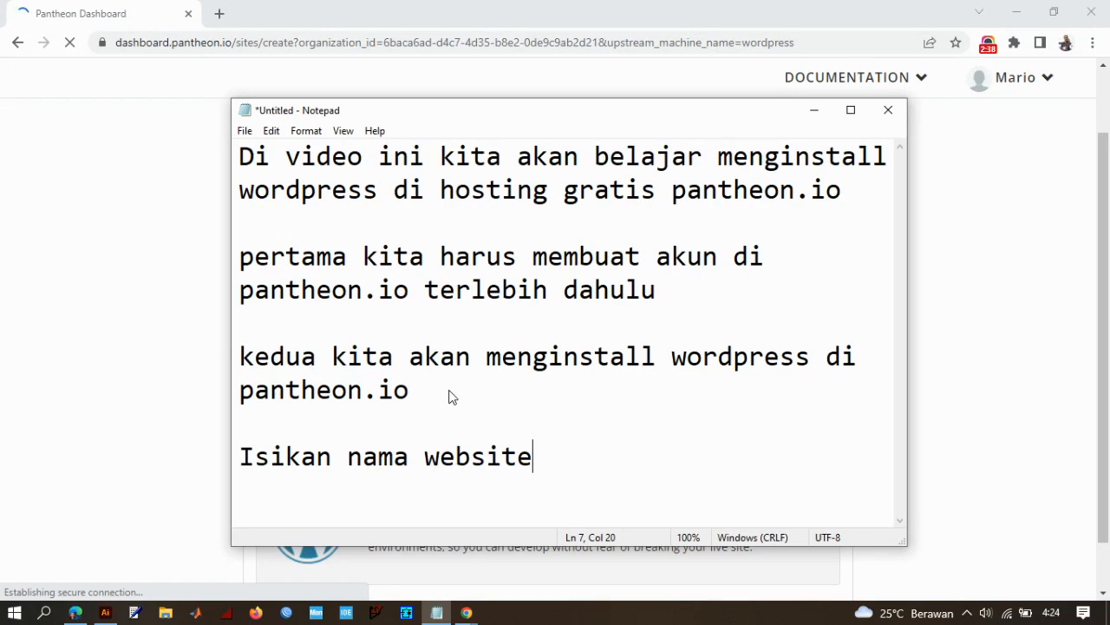
text(mu)
- Return to the browser's site creation form and name the Pantheon site "normancreartive"
click(816, 111)
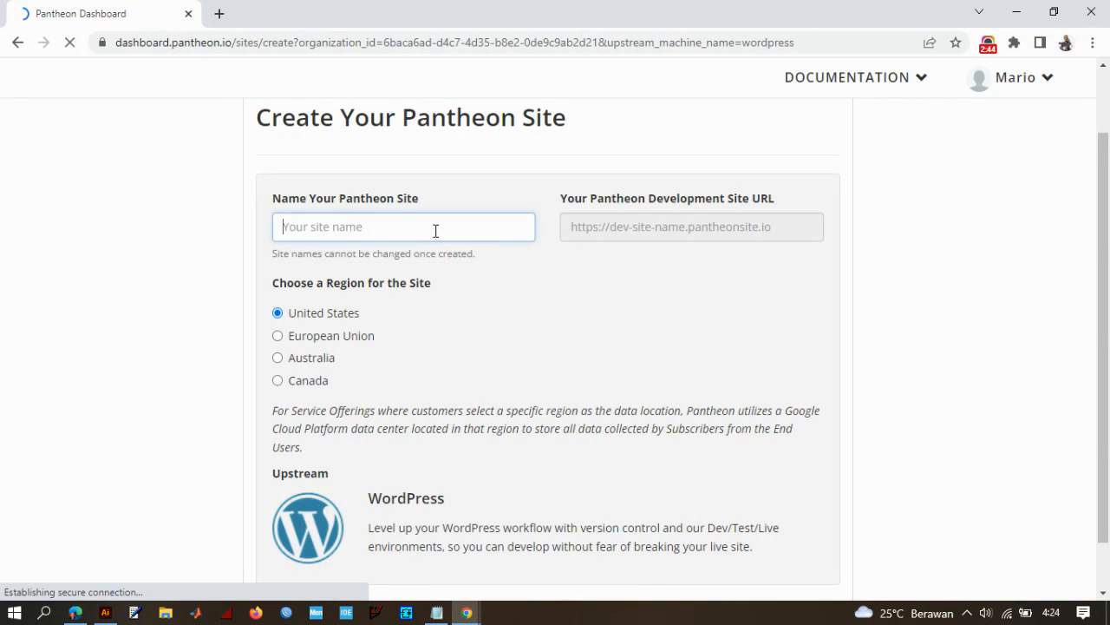
text(normancreartive)
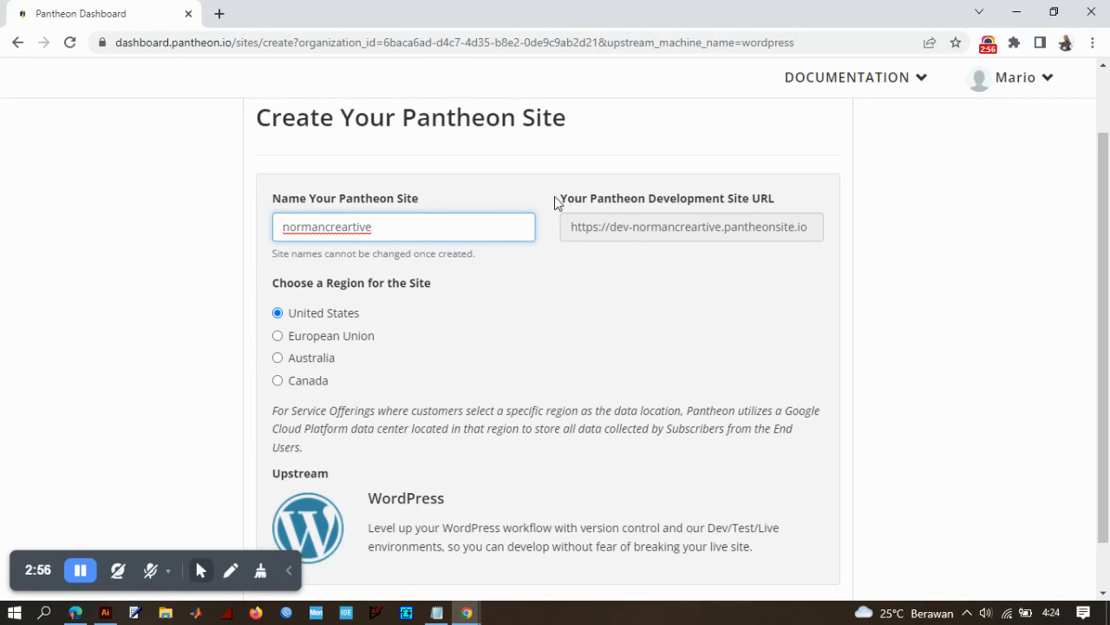
scroll(472, 297, down, 1)
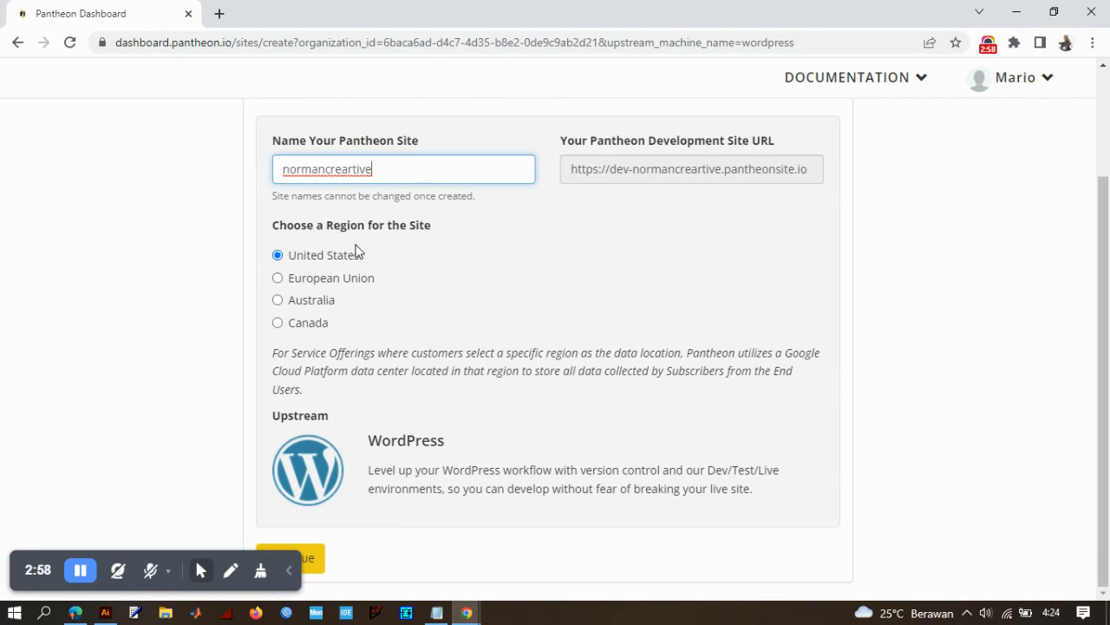
- Deploy WordPress on the new Pantheon site in the United States region, then open its development site from the site dashboard
click(303, 564)
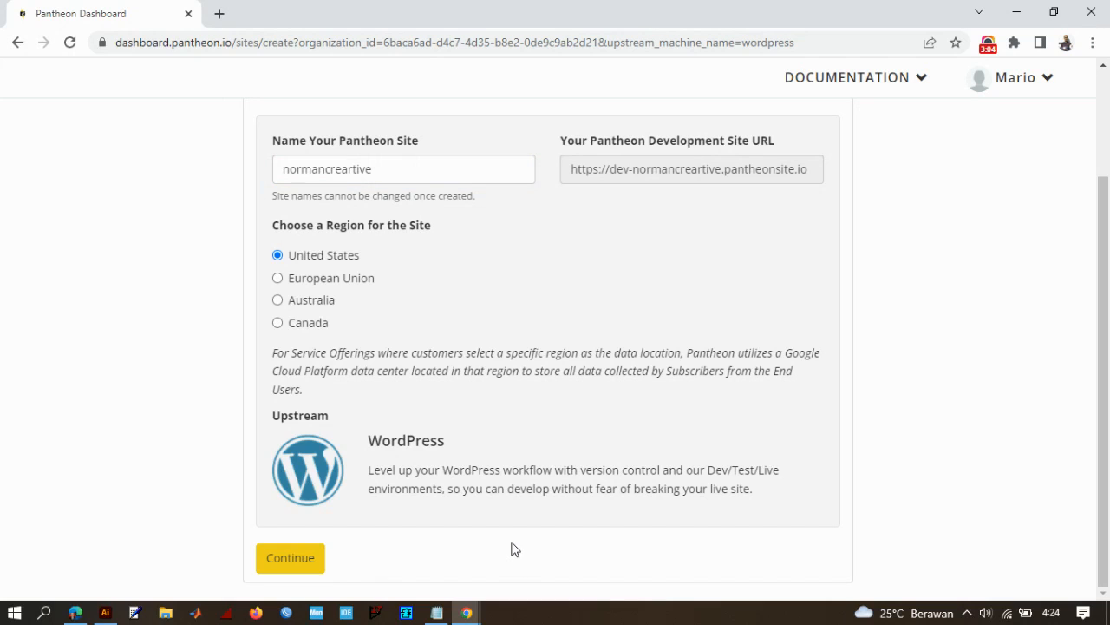
drag(400, 164, 248, 181)
click(202, 279)
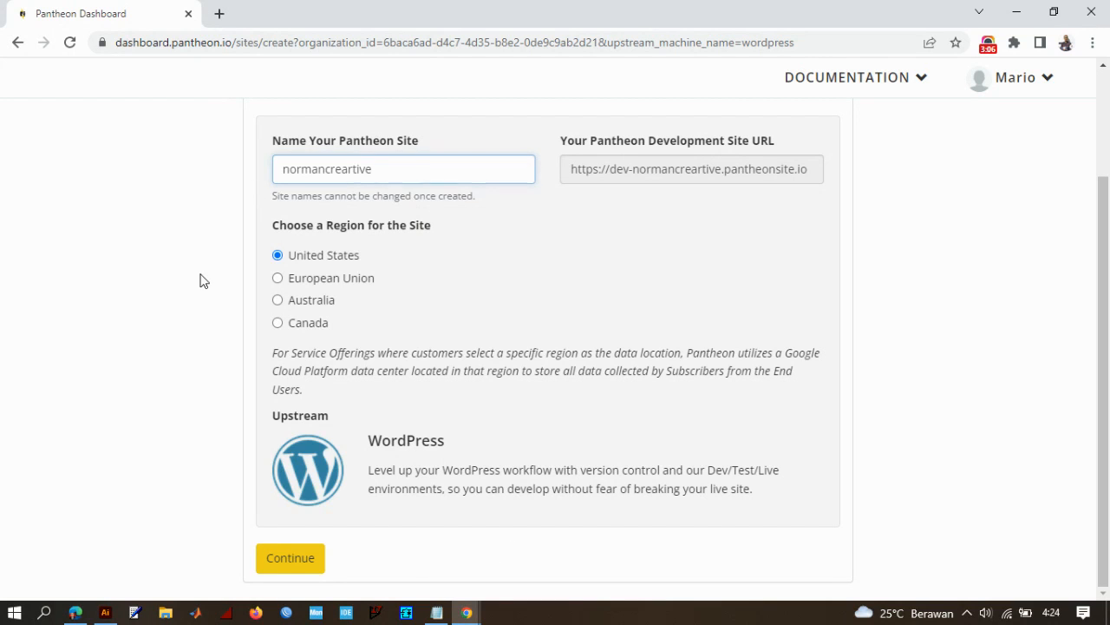
click(307, 567)
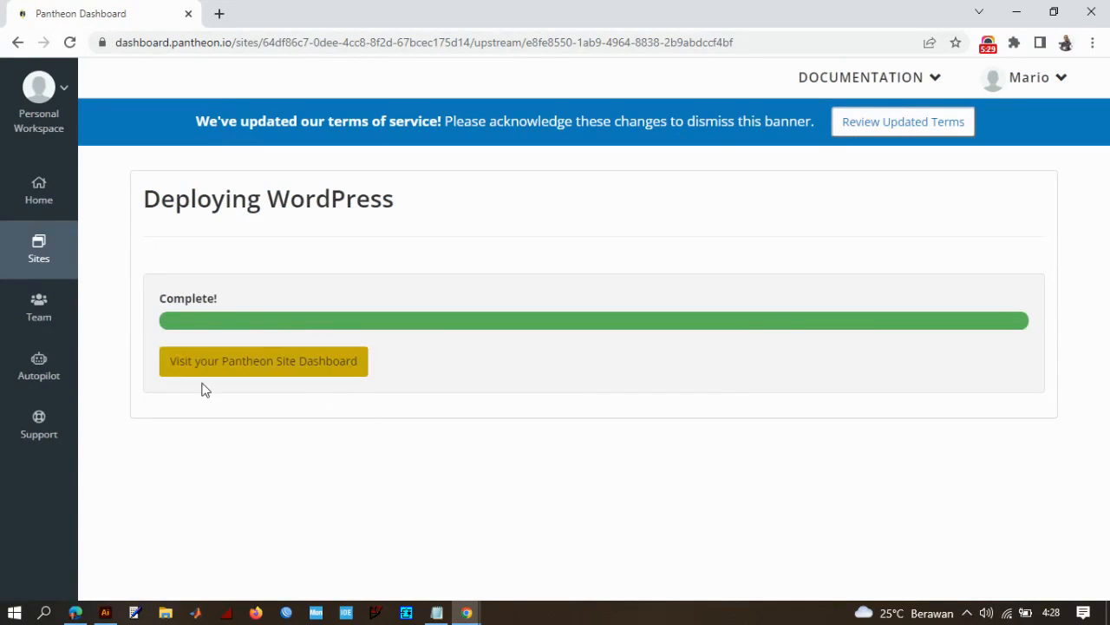
click(293, 375)
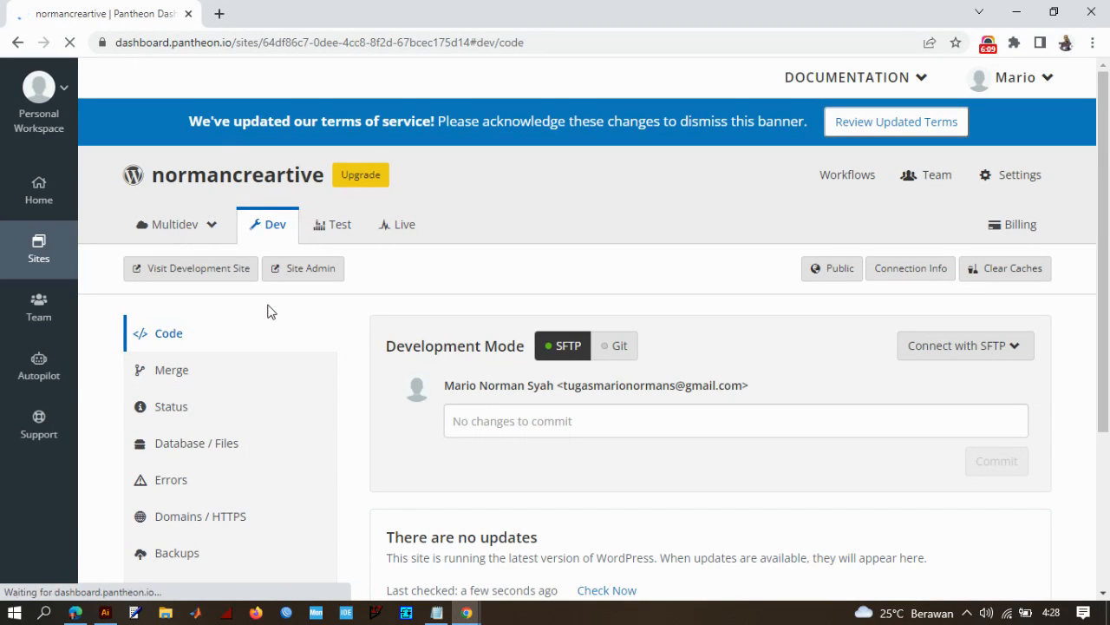
click(232, 274)
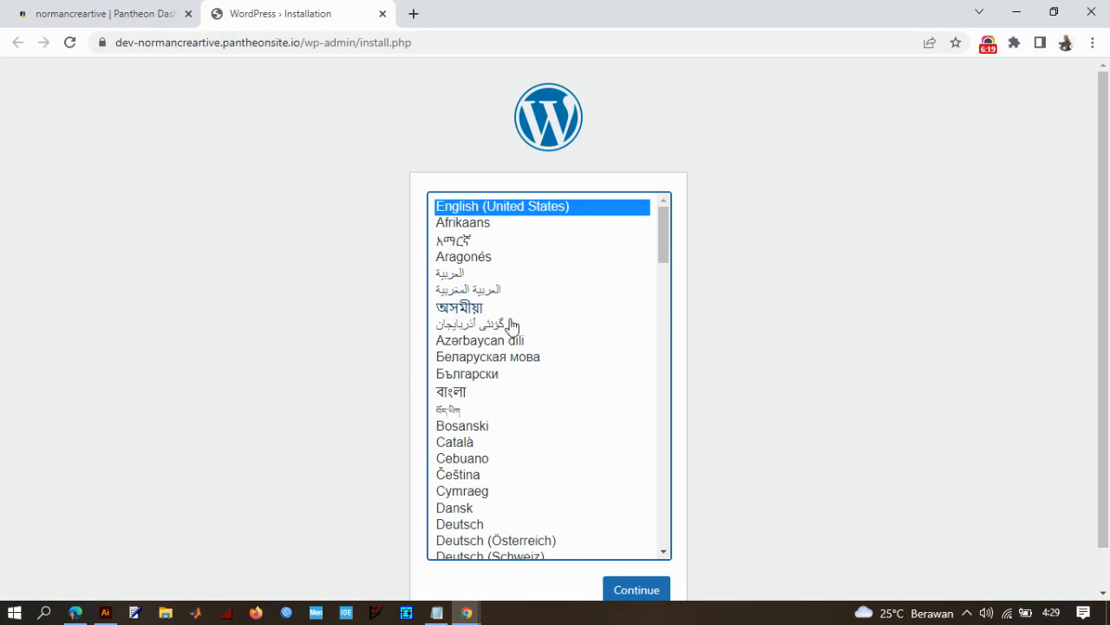
- Choose Bahasa Indonesia as the WordPress installation language and continue to the site information form
scroll(519, 326, down, 8)
scroll(519, 327, down, 12)
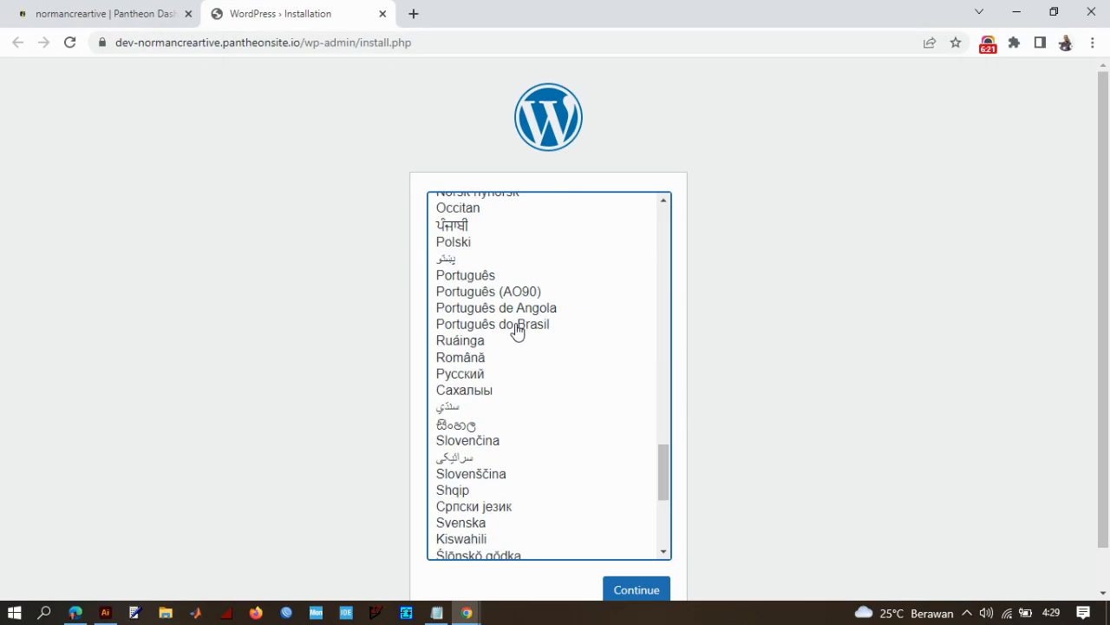
scroll(510, 379, up, 6)
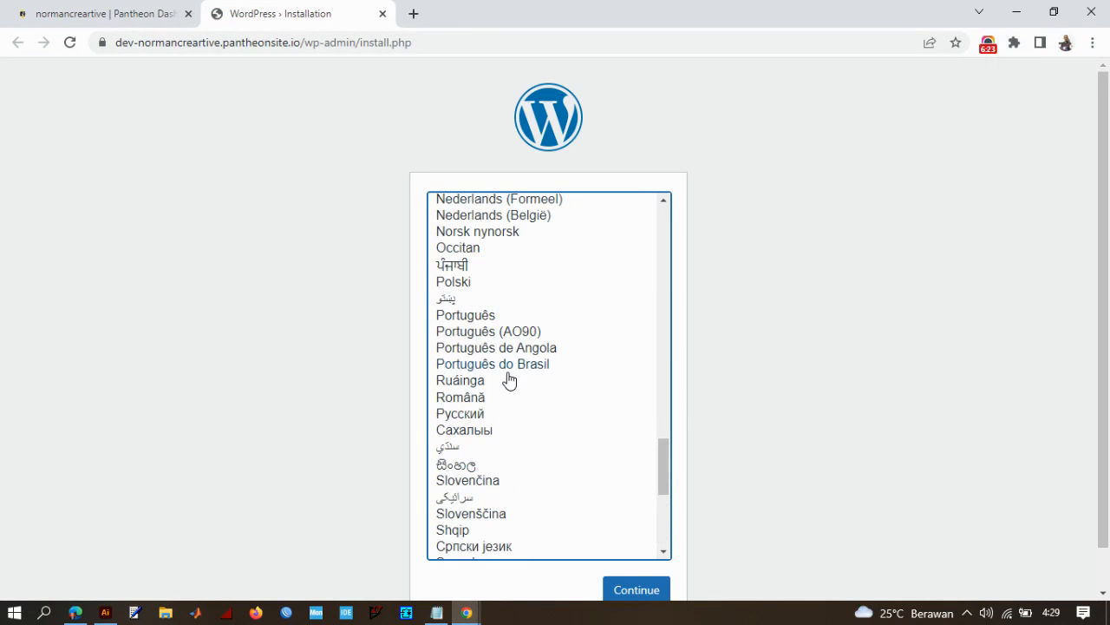
scroll(510, 380, up, 5)
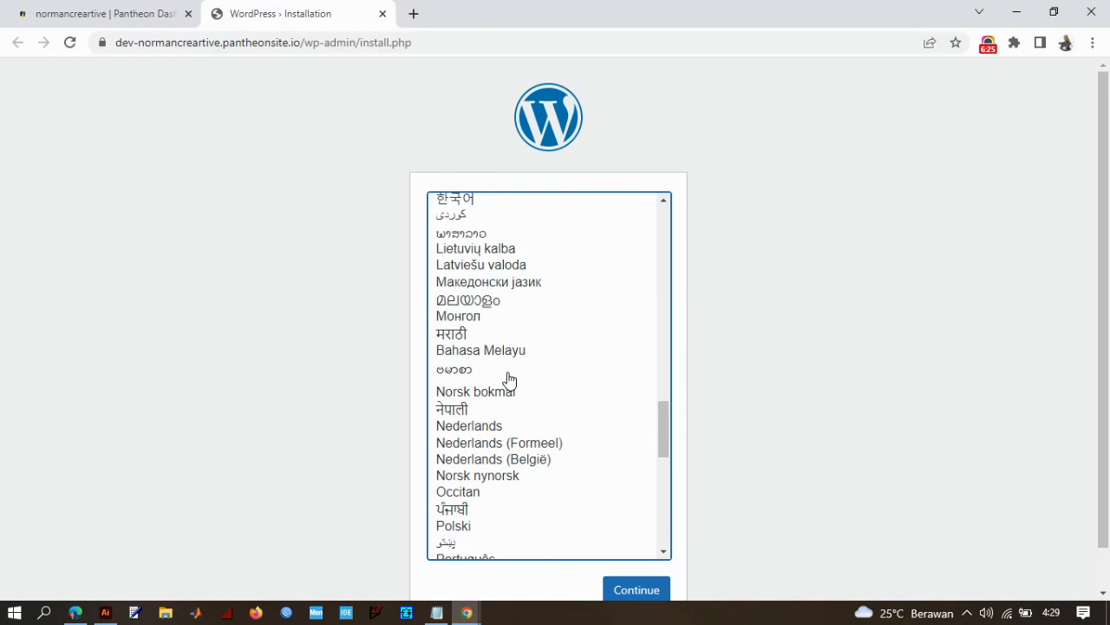
scroll(511, 379, up, 5)
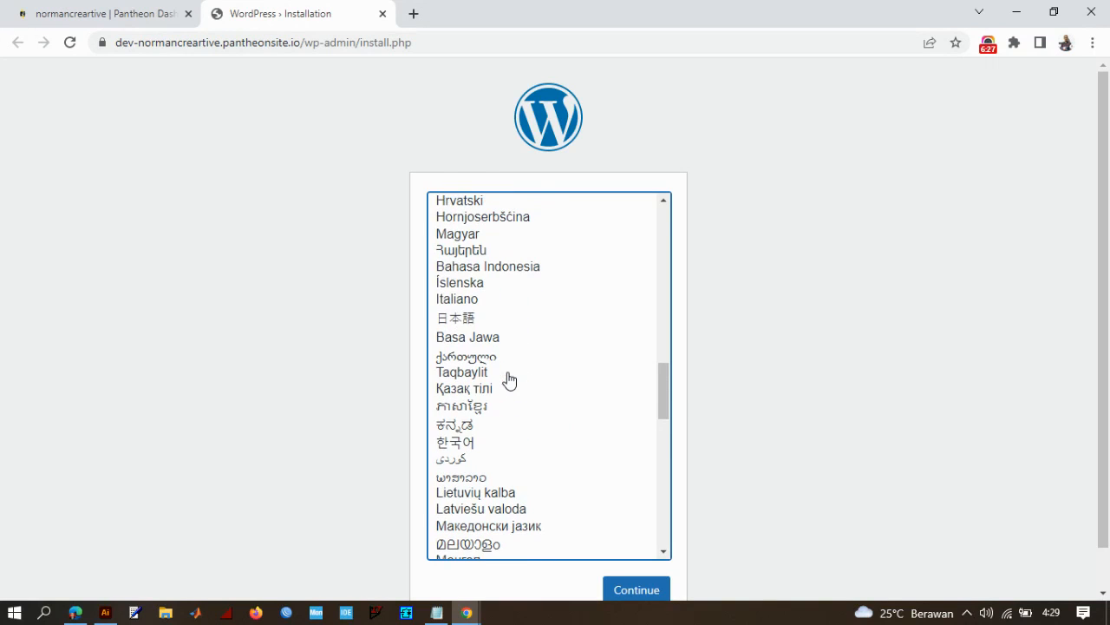
click(523, 269)
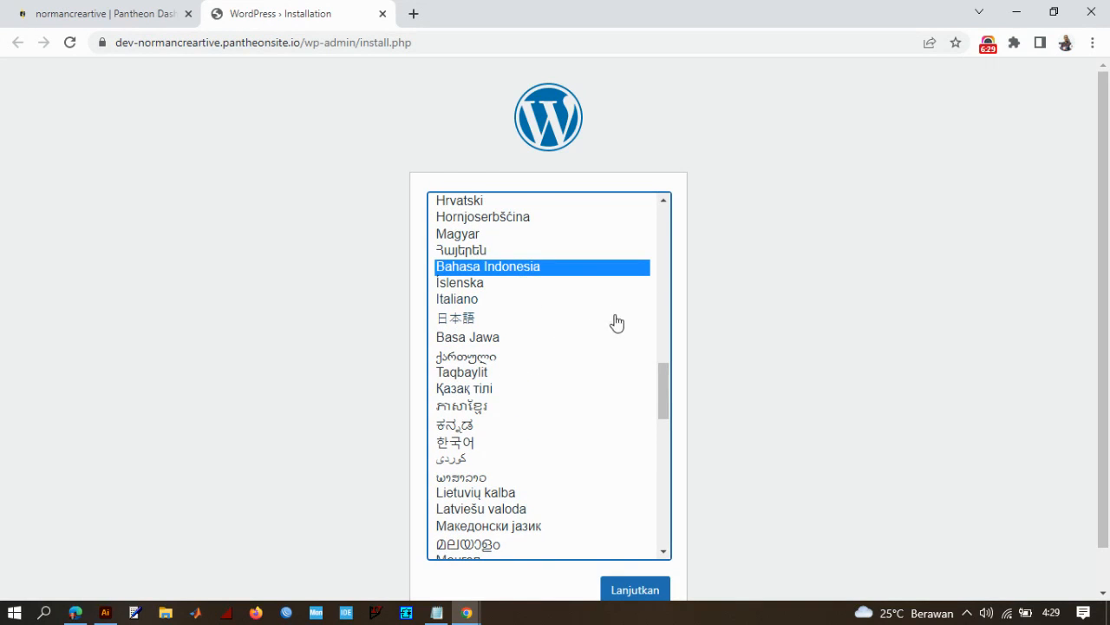
scroll(761, 526, down, 1)
click(638, 546)
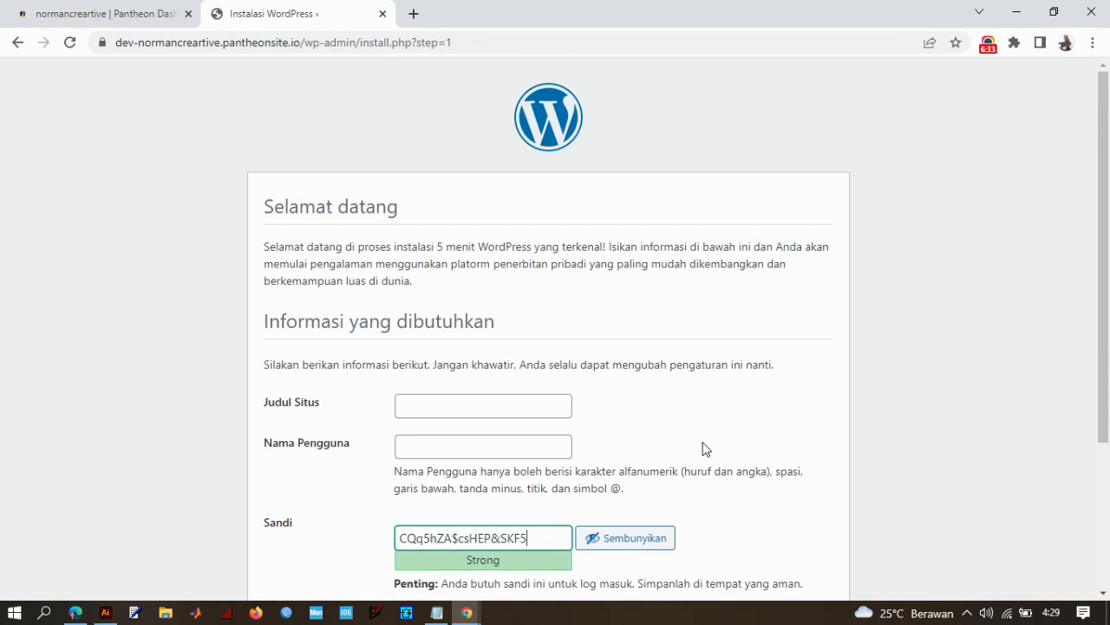
- Set the site title to "Normancreartive" and the username to "admin" in the WordPress installation form
scroll(642, 334, down, 4)
click(528, 243)
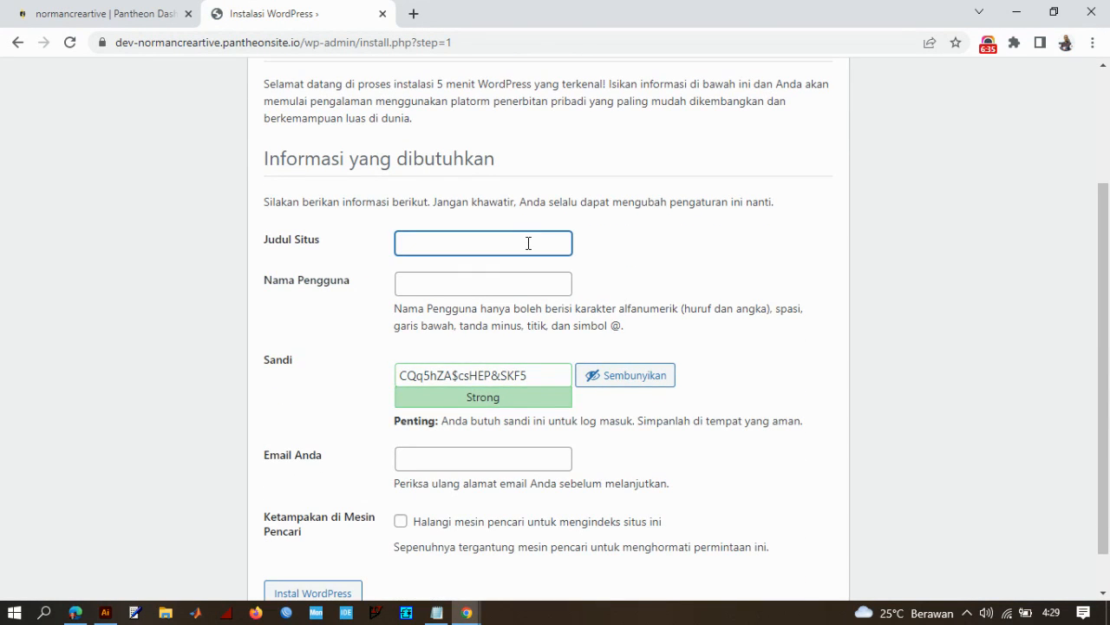
text(Normancreartive)
key(Tab)
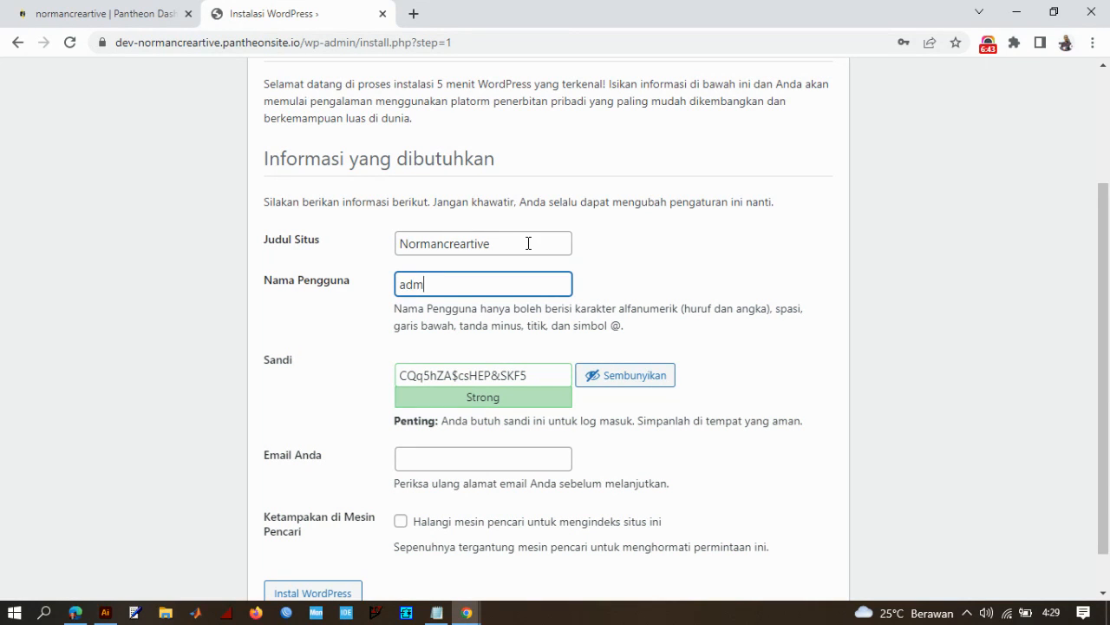
- Hide the generated password and replace it with a custom admin account password
click(543, 379)
drag(532, 378, 380, 389)
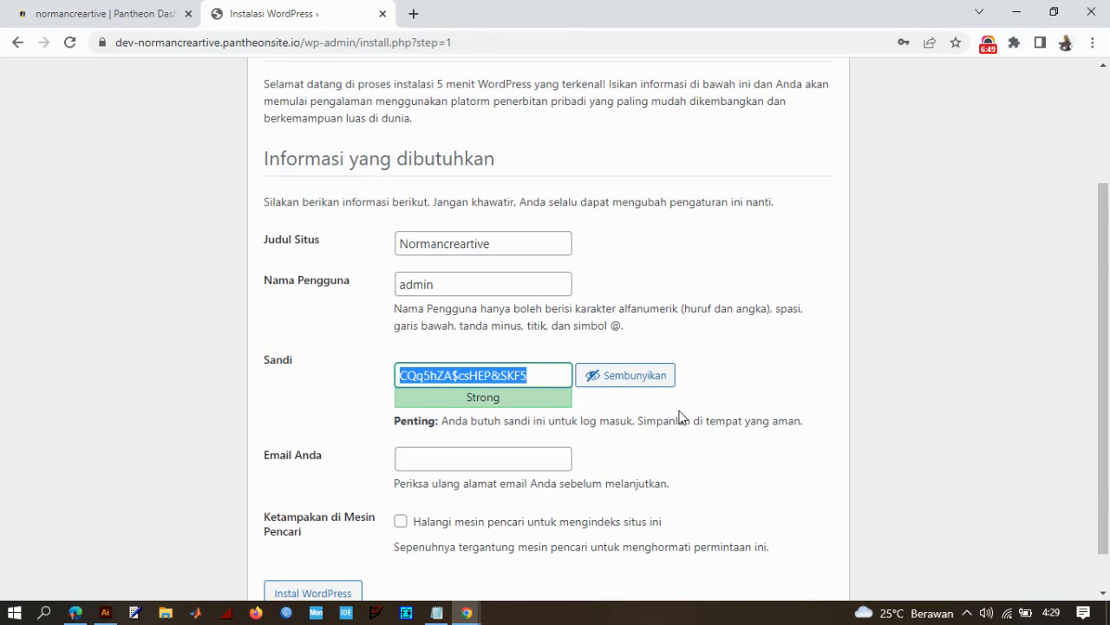
click(609, 375)
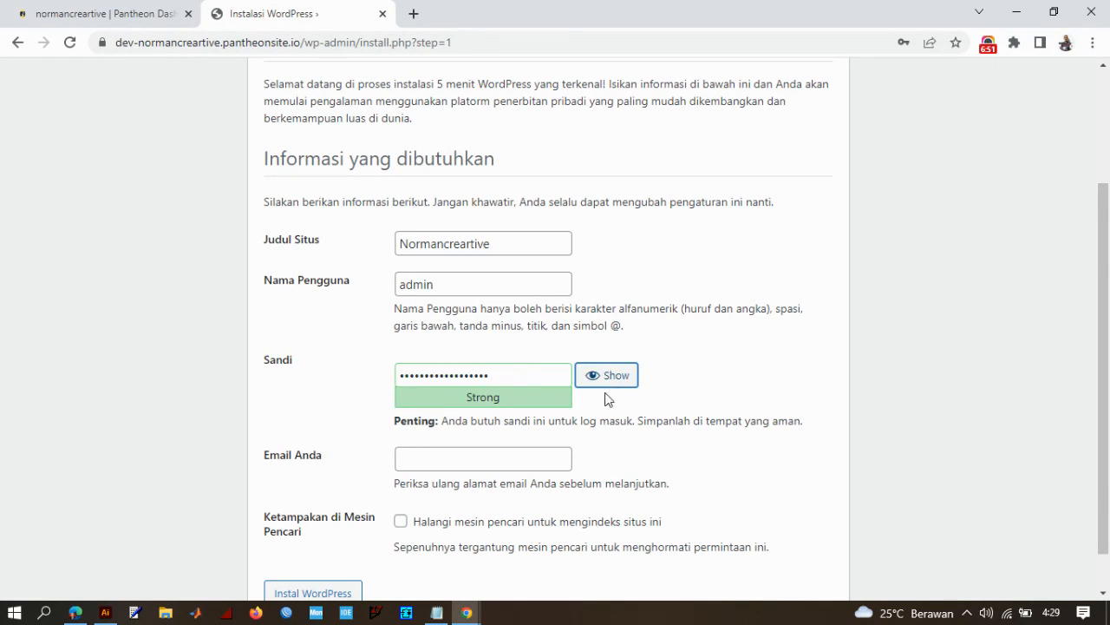
drag(503, 376, 304, 397)
text(a)
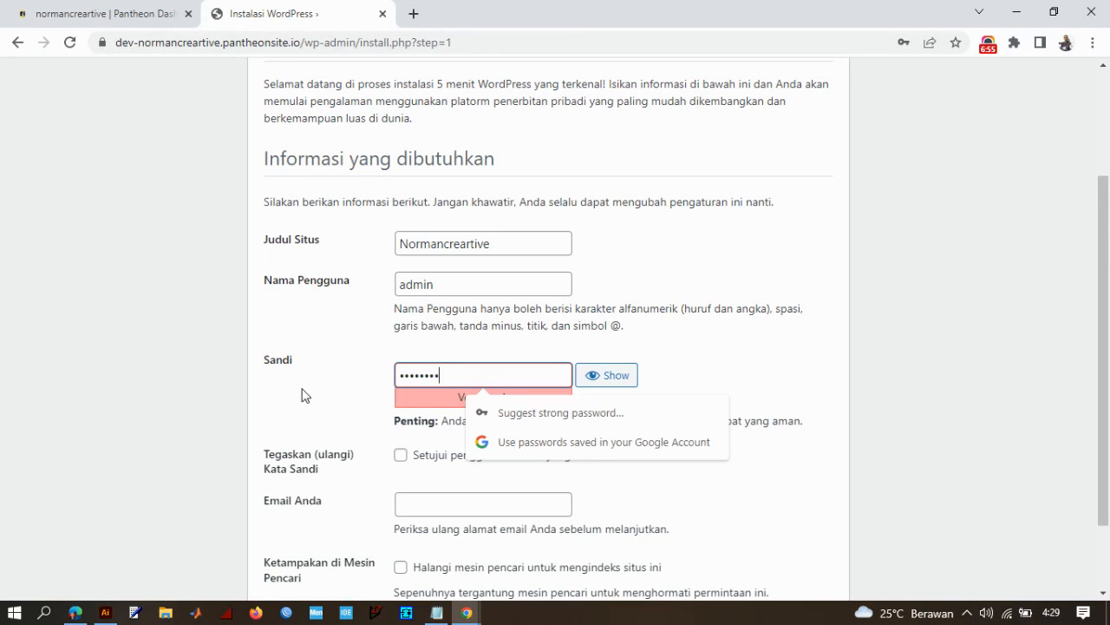
text(aa)
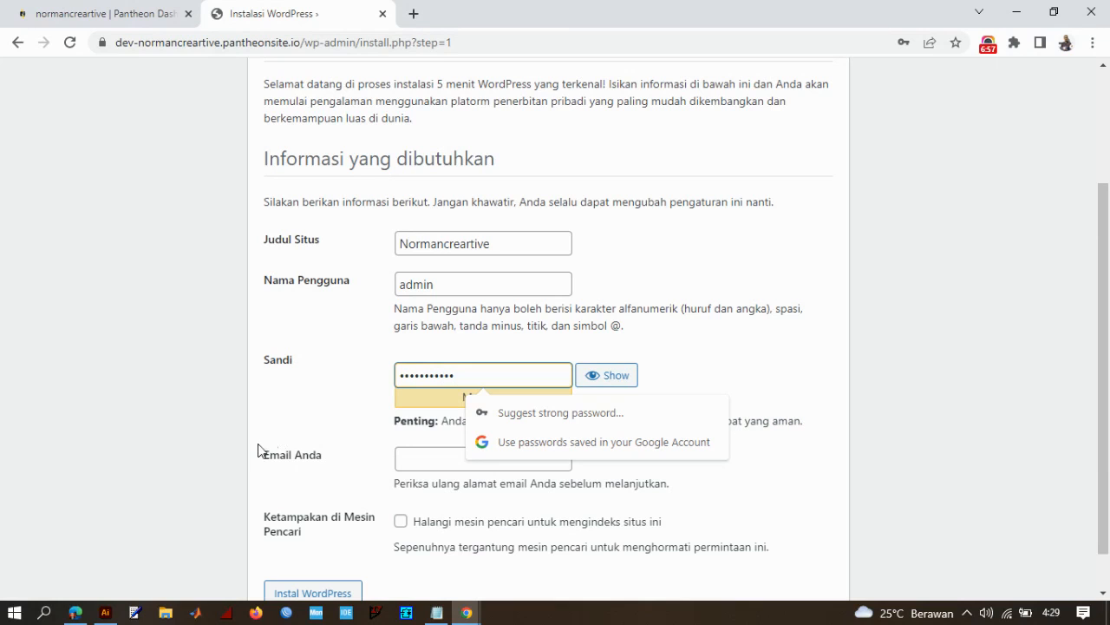
- Fill in the administrator's e-mail address and run the WordPress installation
click(422, 462)
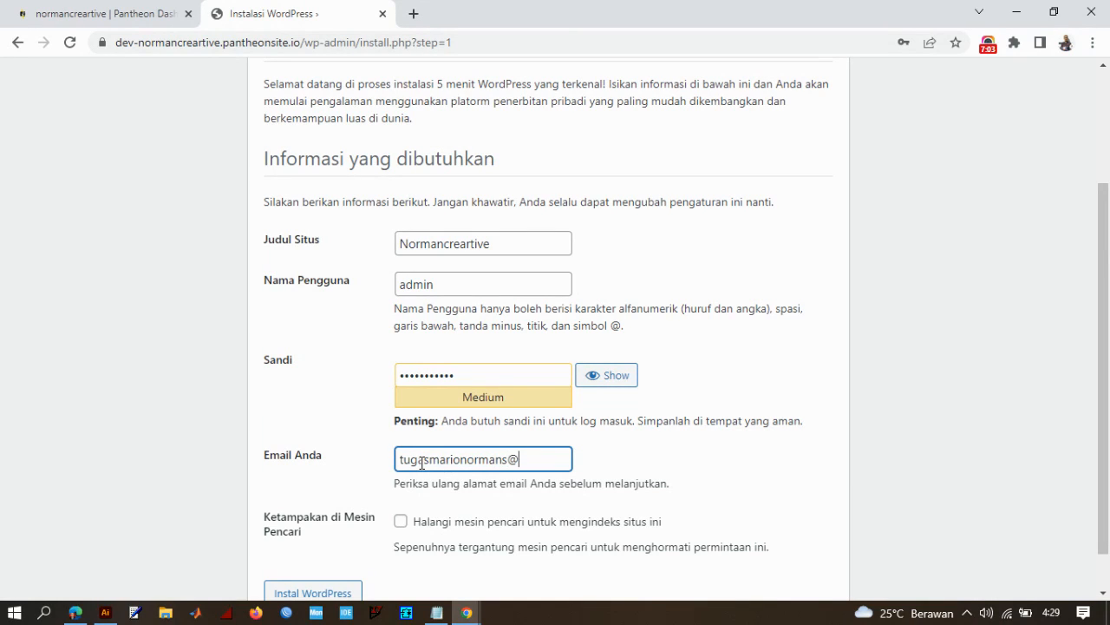
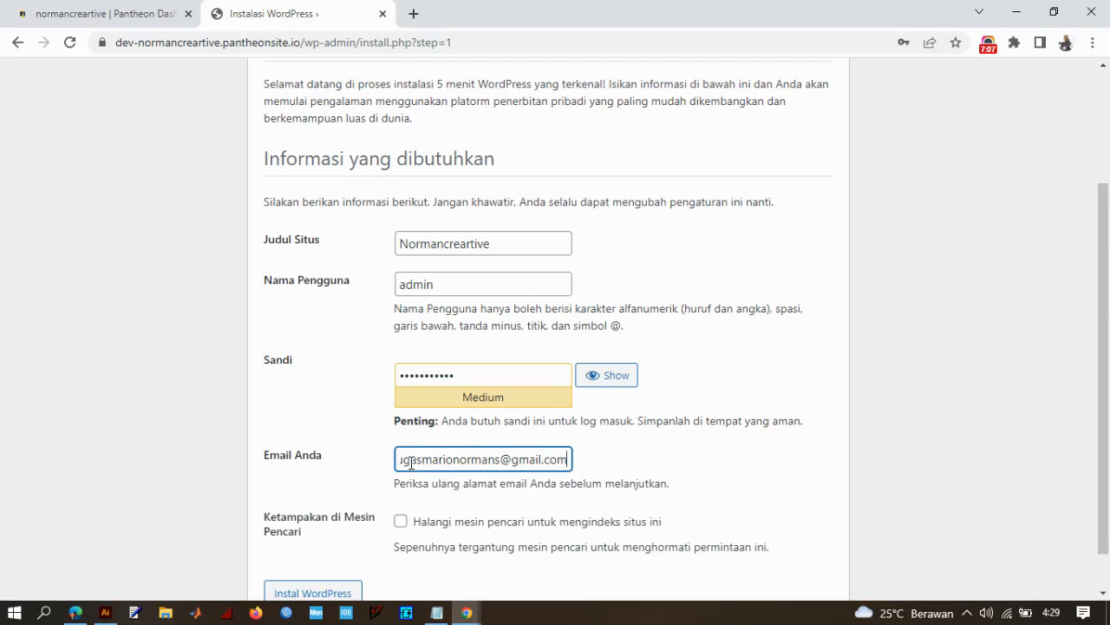
scroll(411, 462, down, 1)
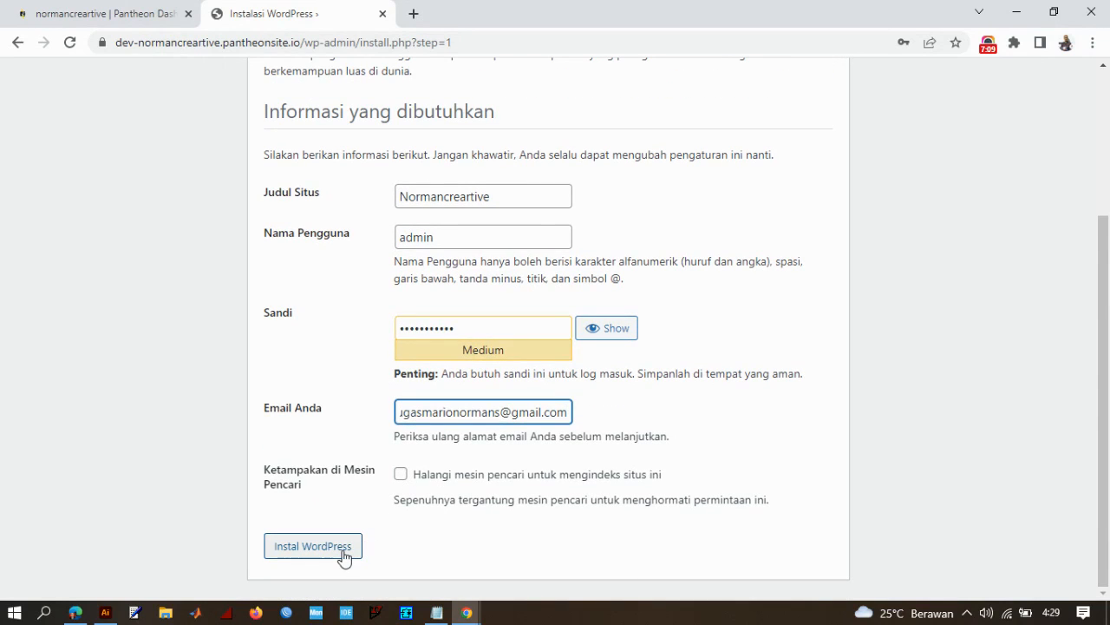
click(597, 410)
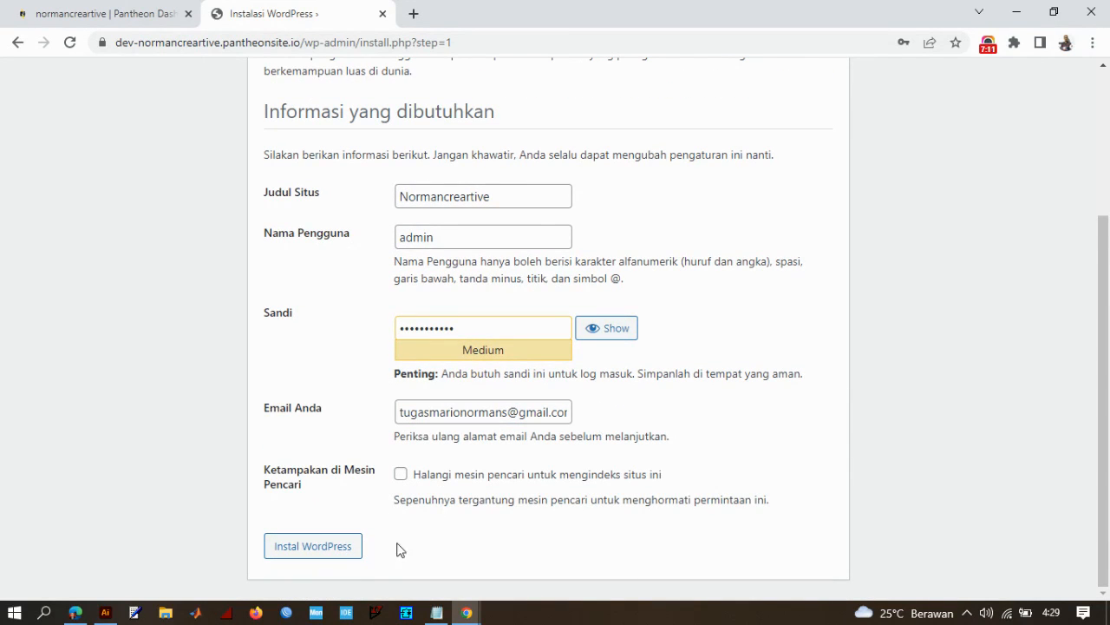
click(320, 557)
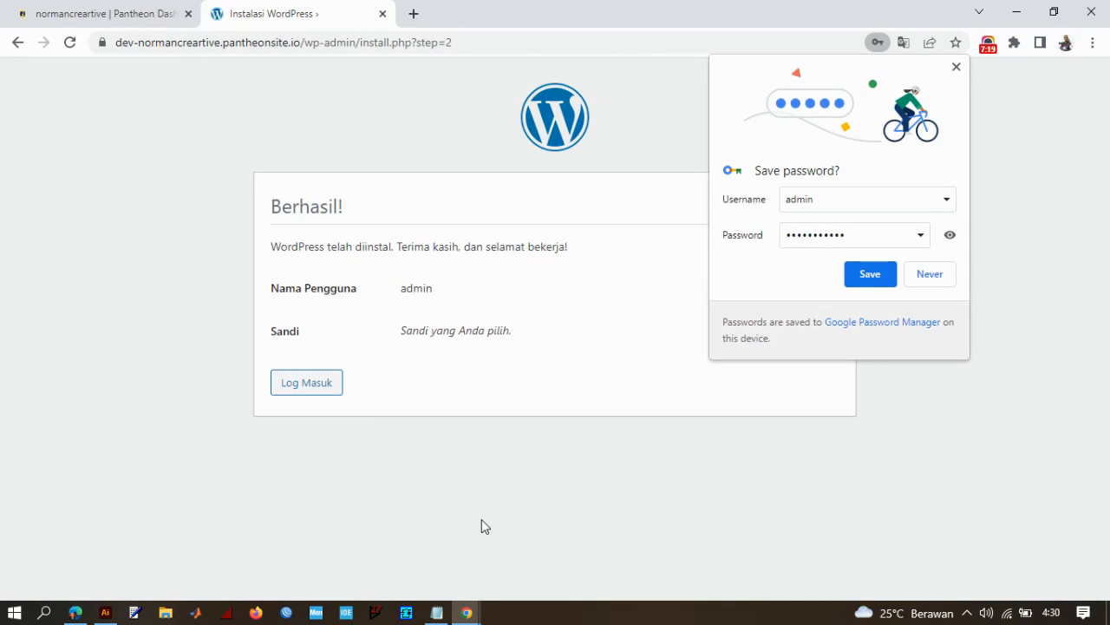
- Log in to the new WordPress site as "admin" with the account password, declining the browser's offers to save it
click(322, 388)
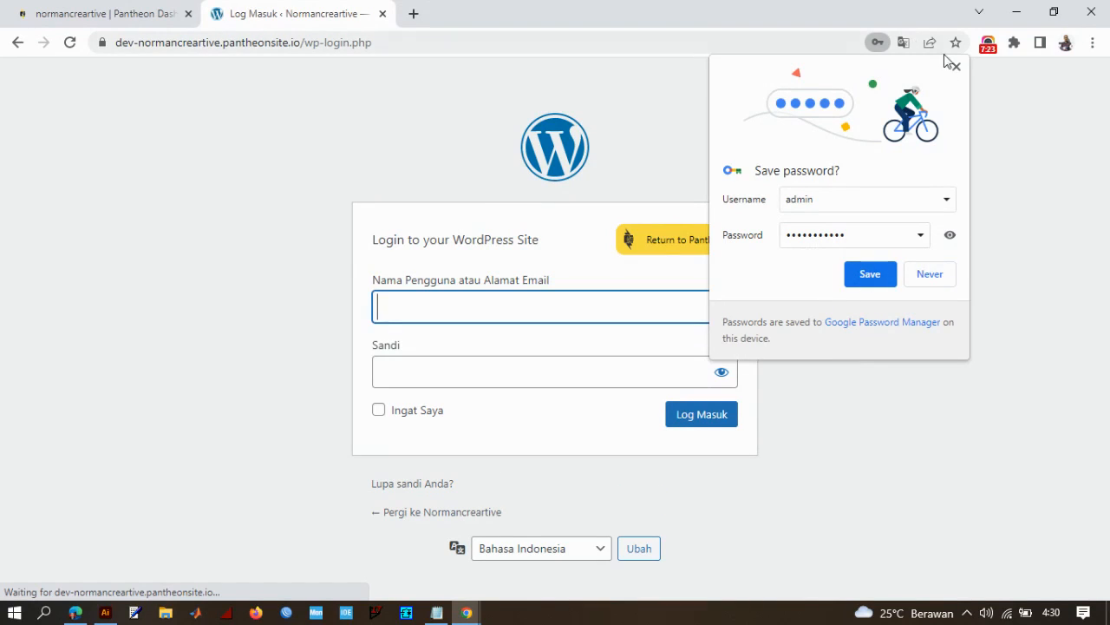
click(955, 67)
click(580, 296)
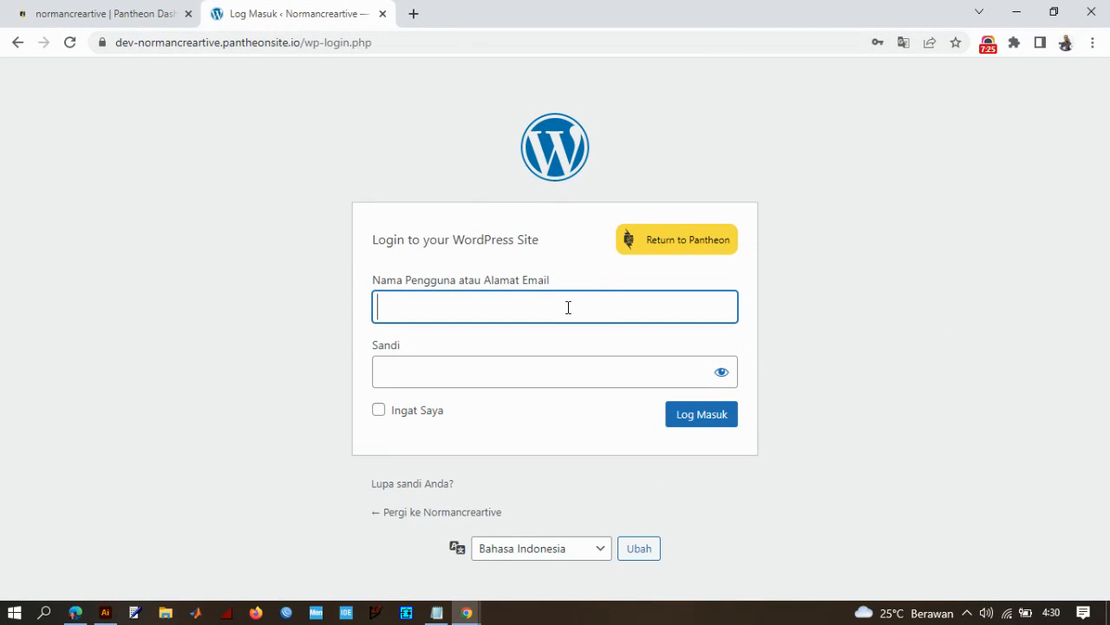
text(admin)
key(Tab)
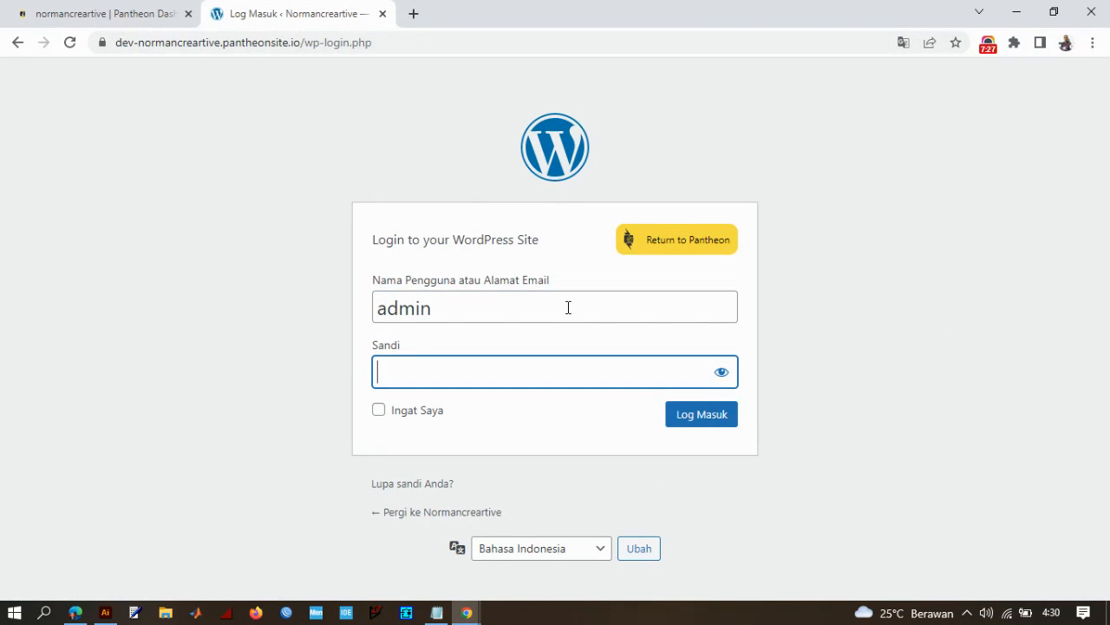
text(•••••••••••)
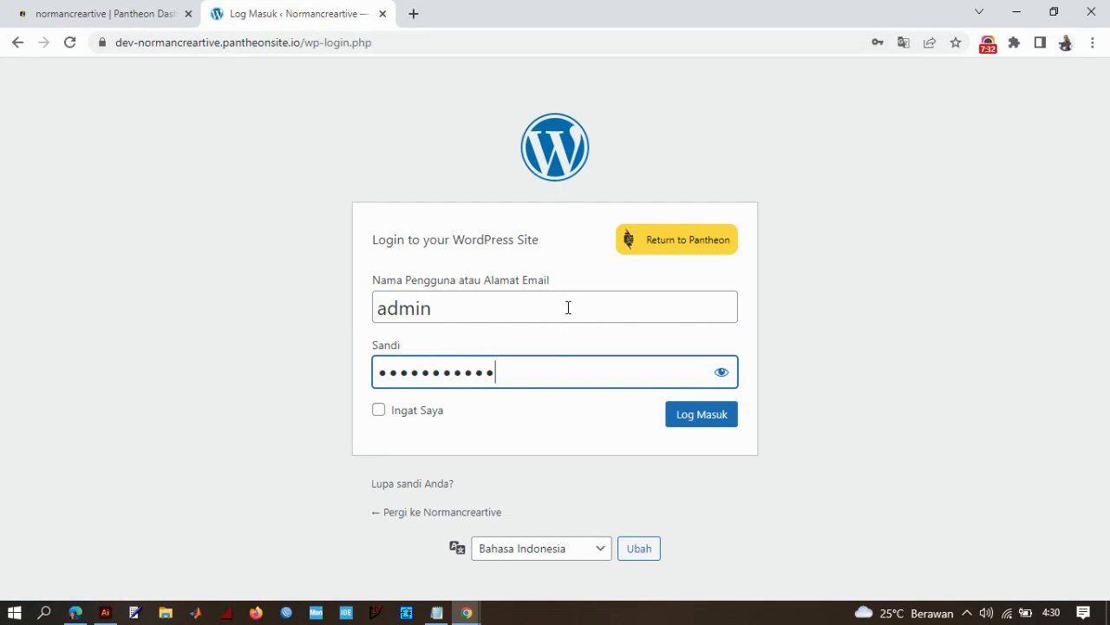
click(708, 420)
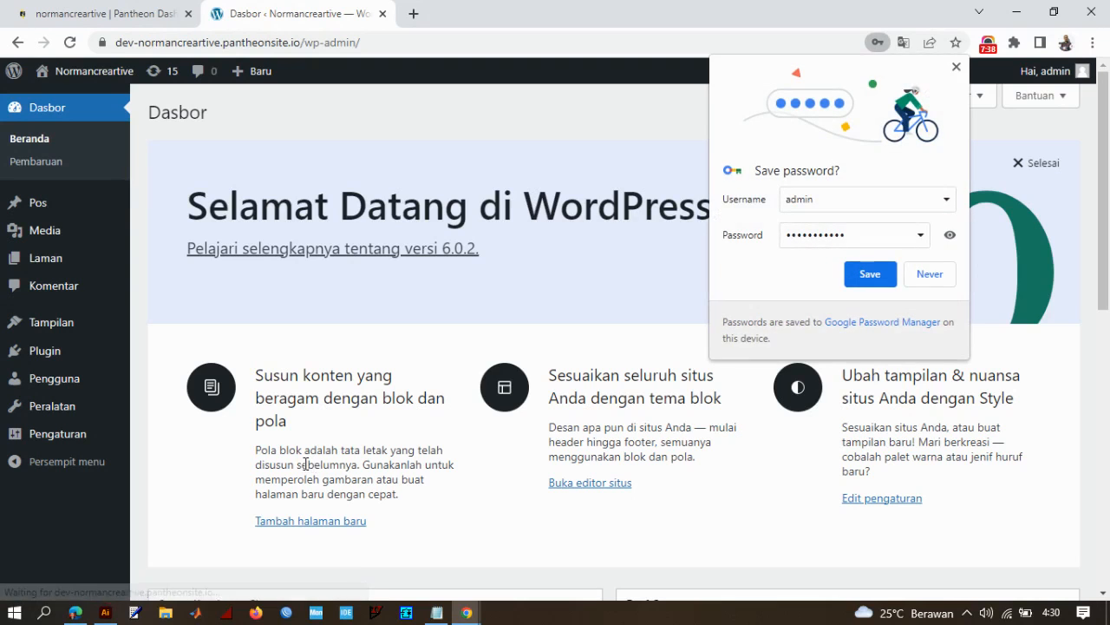
click(930, 273)
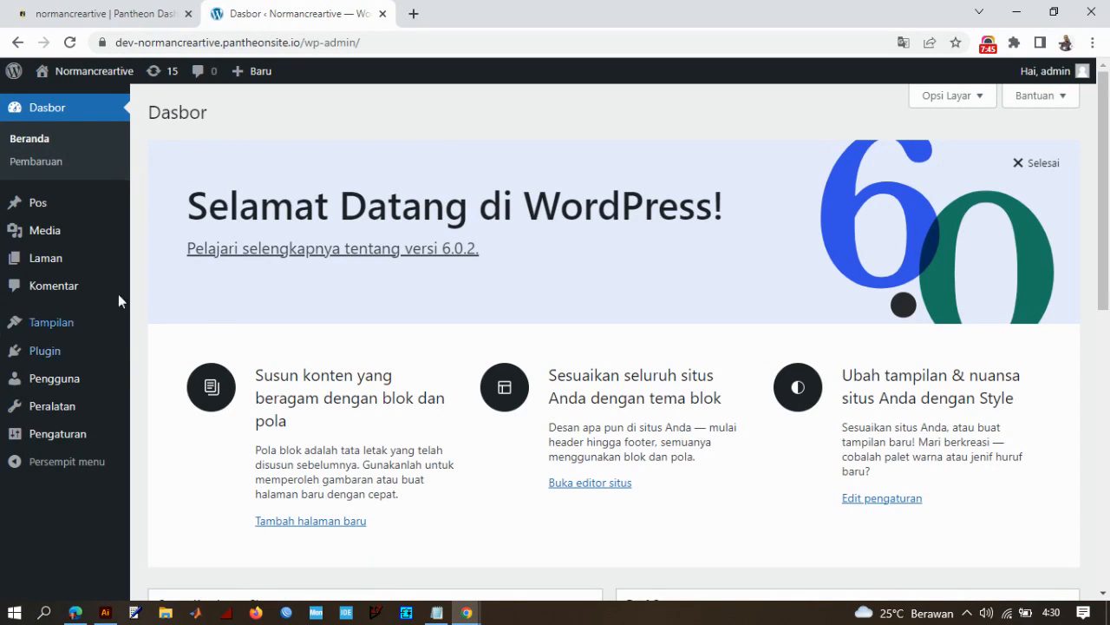
- Switch to Notepad and add a paragraph below the last one reading "Berikut tampilan backend dari website yang kita buat"
mouse_move(120, 86)
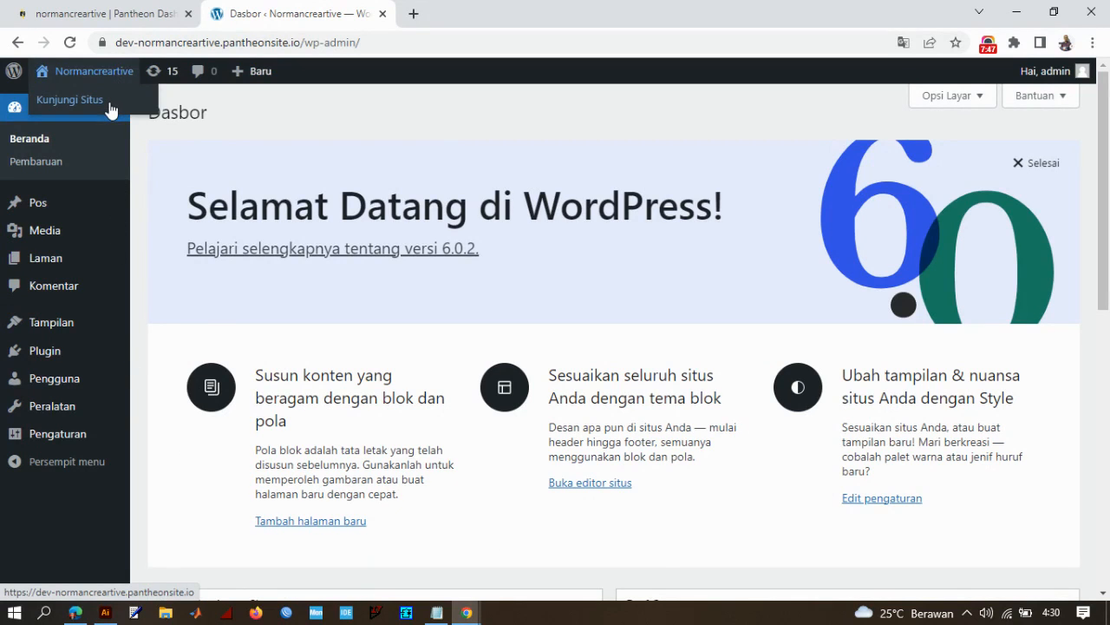
click(438, 612)
key(Return)
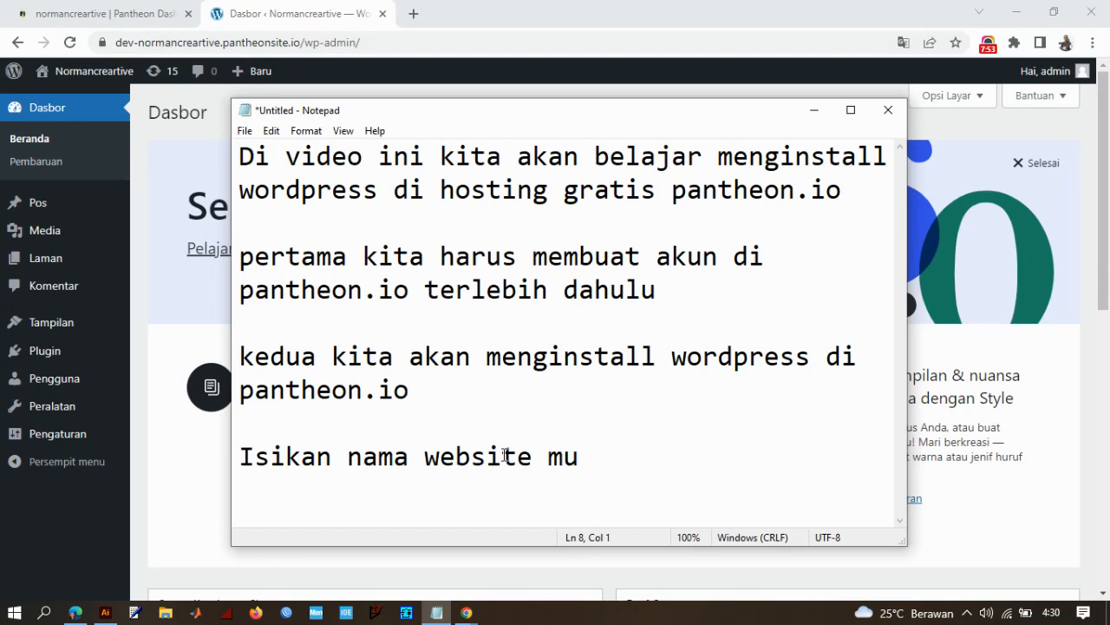
key(Return)
key(Return)
key(Return)
key(Return)
key(Return)
key(Return)
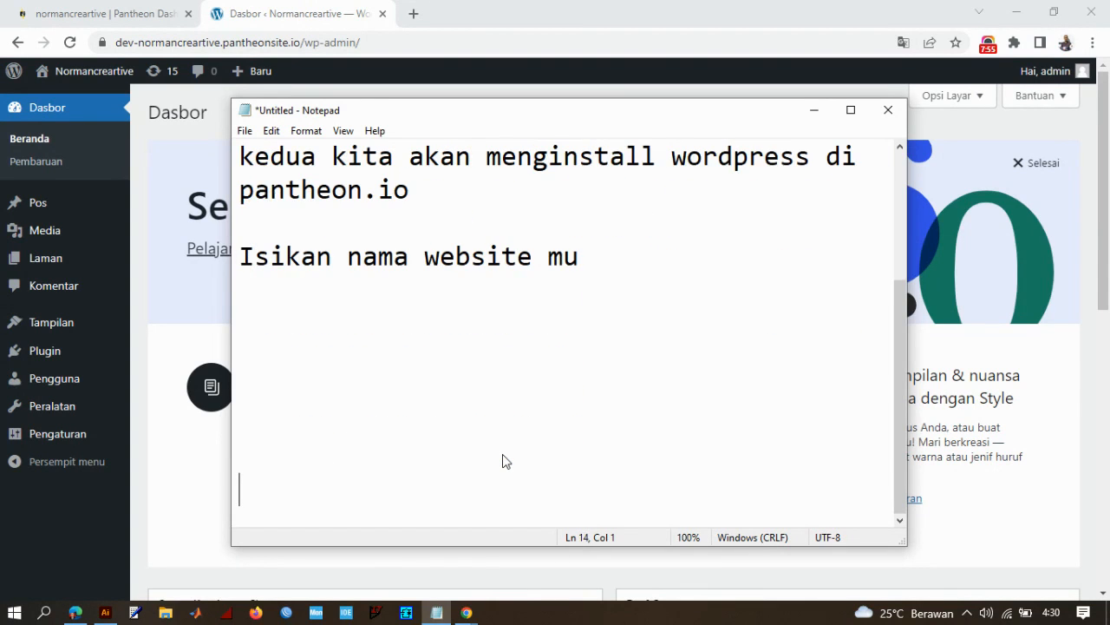
click(314, 337)
text(Berikut)
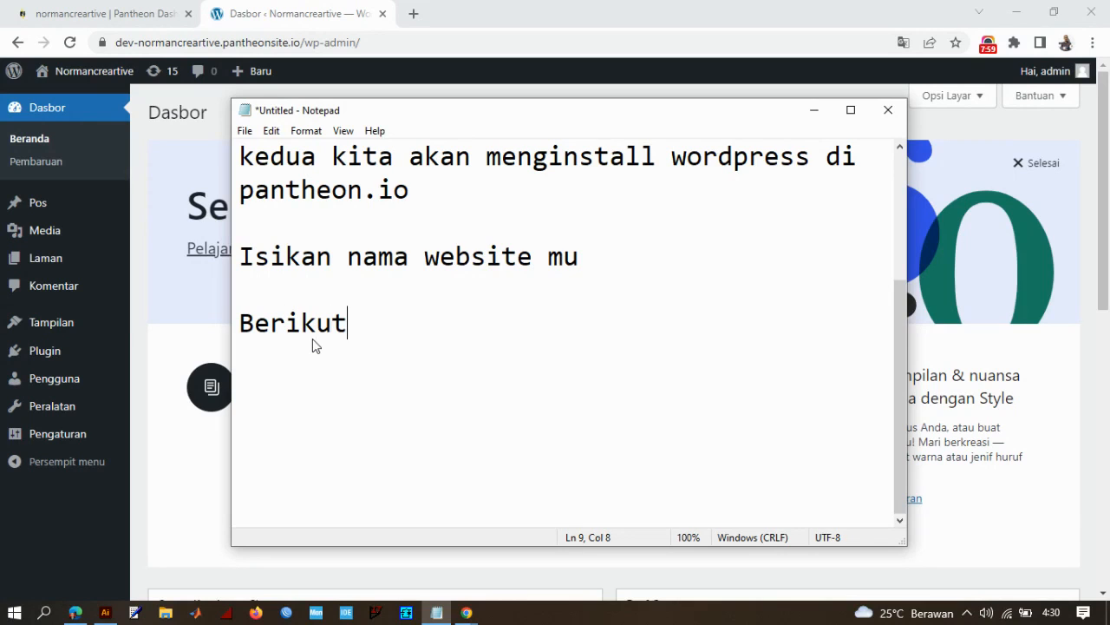
text( tampil)
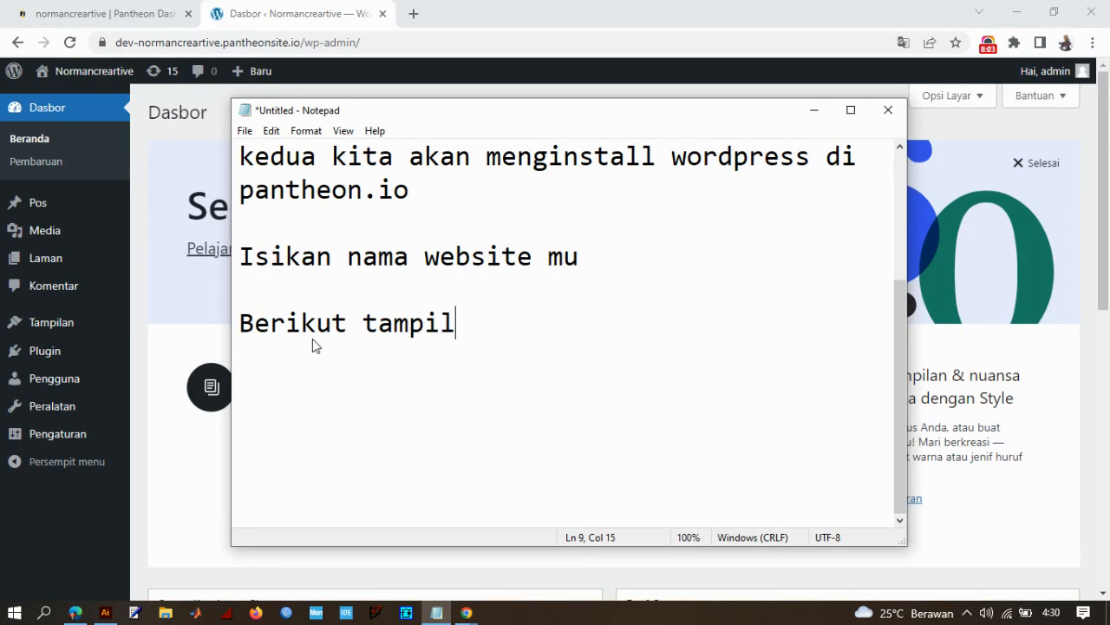
text(an backend)
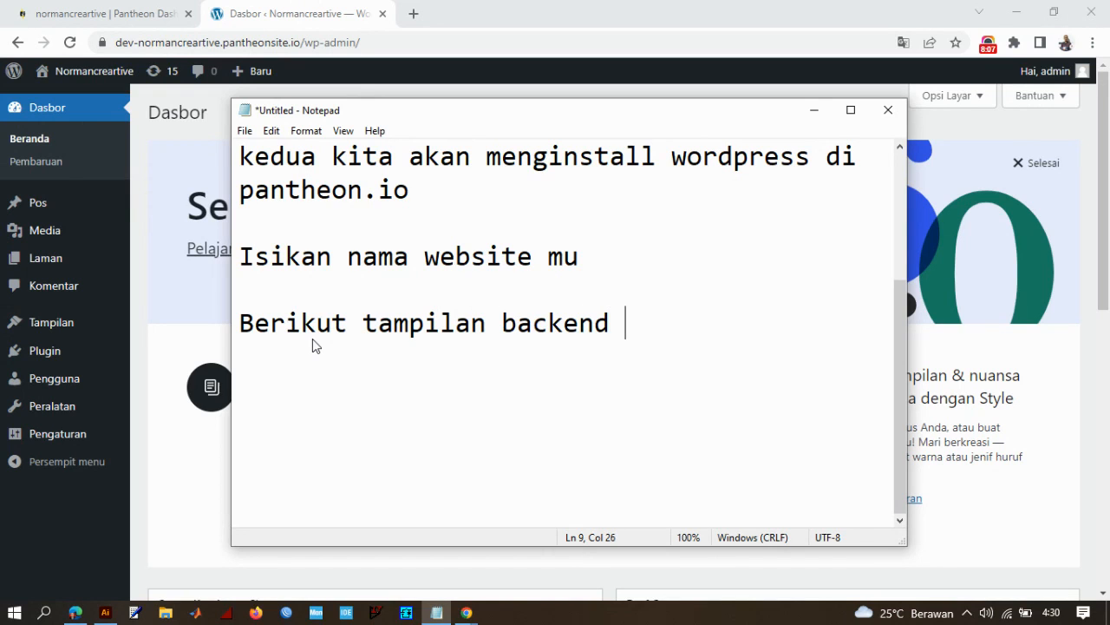
text( dari website yang kita buat)
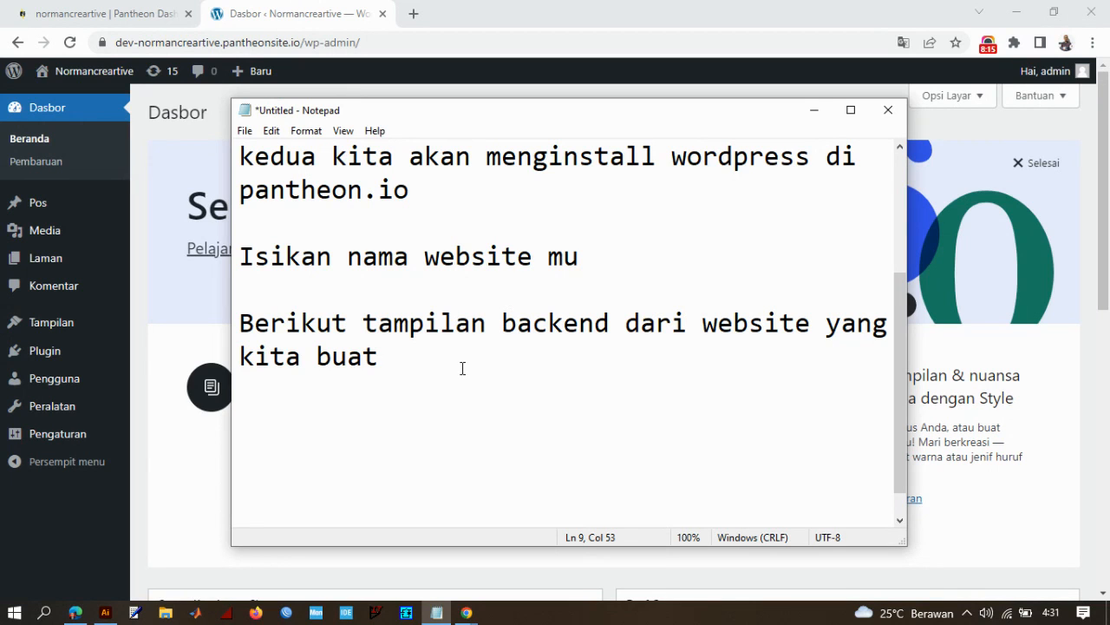
- Minimize Notepad and open the WordPress site's public front page in a new browser tab
click(814, 109)
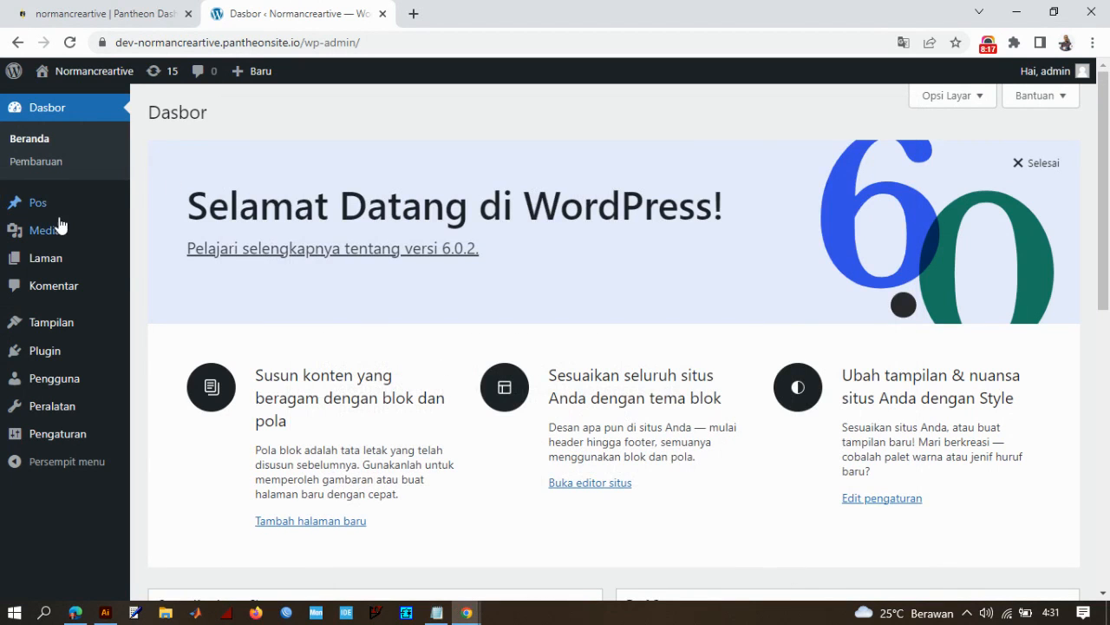
mouse_move(75, 89)
right_click(109, 103)
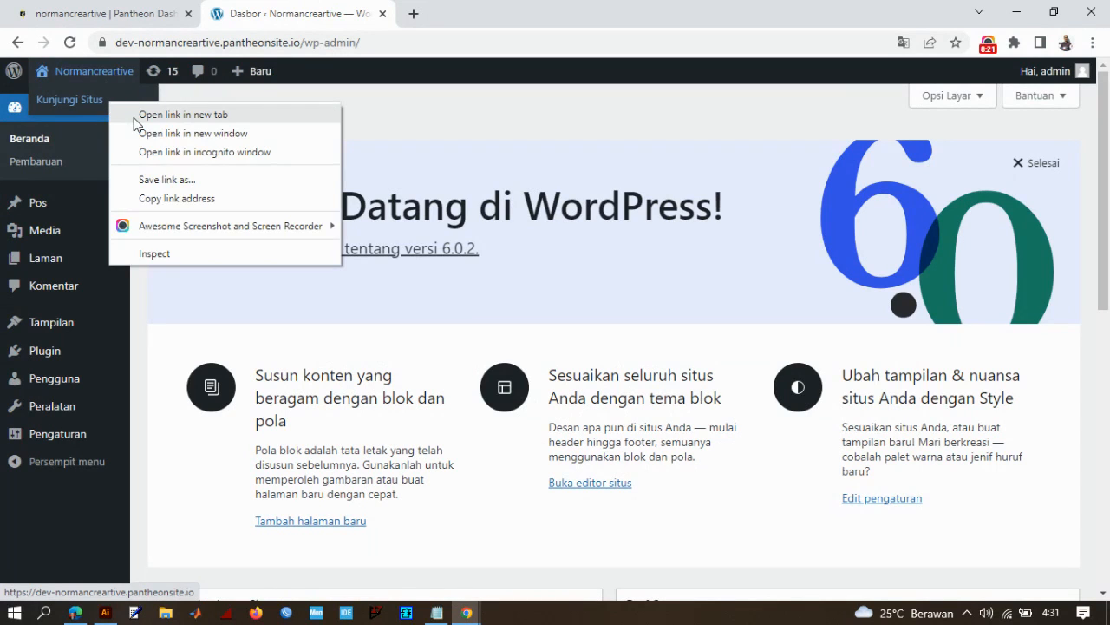
click(174, 115)
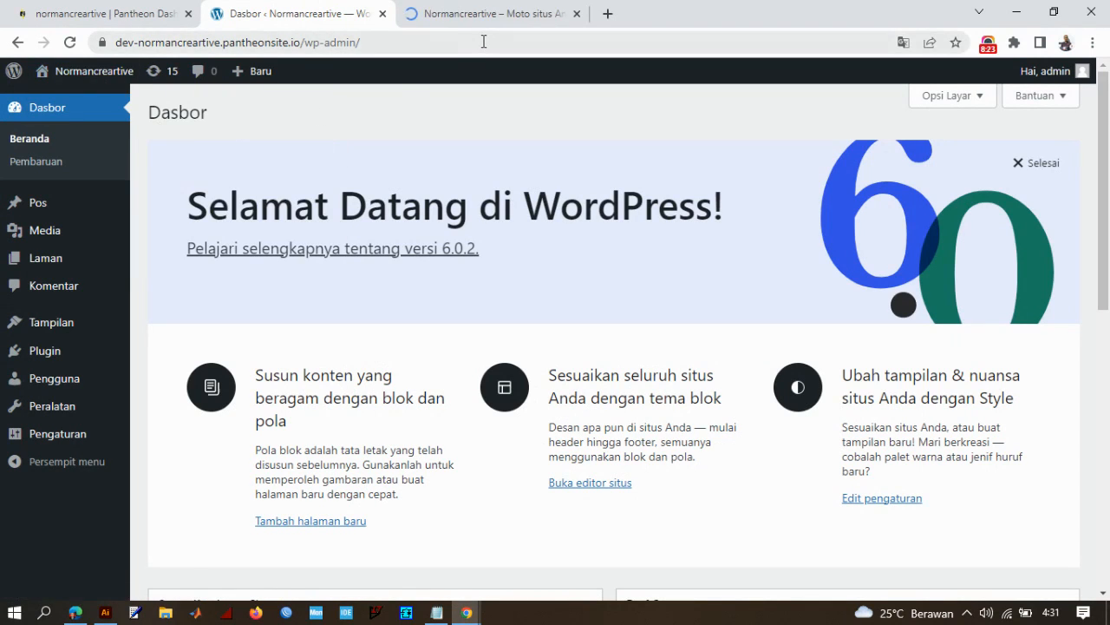
click(502, 11)
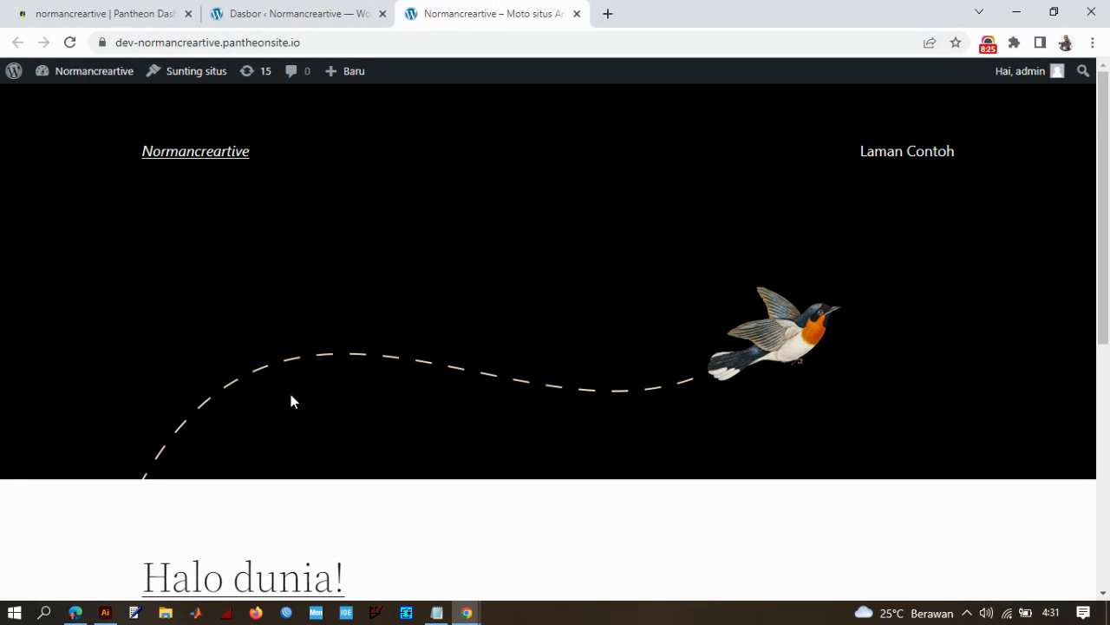
- Look over the site's front page, compare it with the WordPress dashboard and return to the dashboard
scroll(438, 338, down, 2)
scroll(439, 338, down, 5)
scroll(426, 342, up, 7)
click(316, 11)
click(491, 10)
click(314, 8)
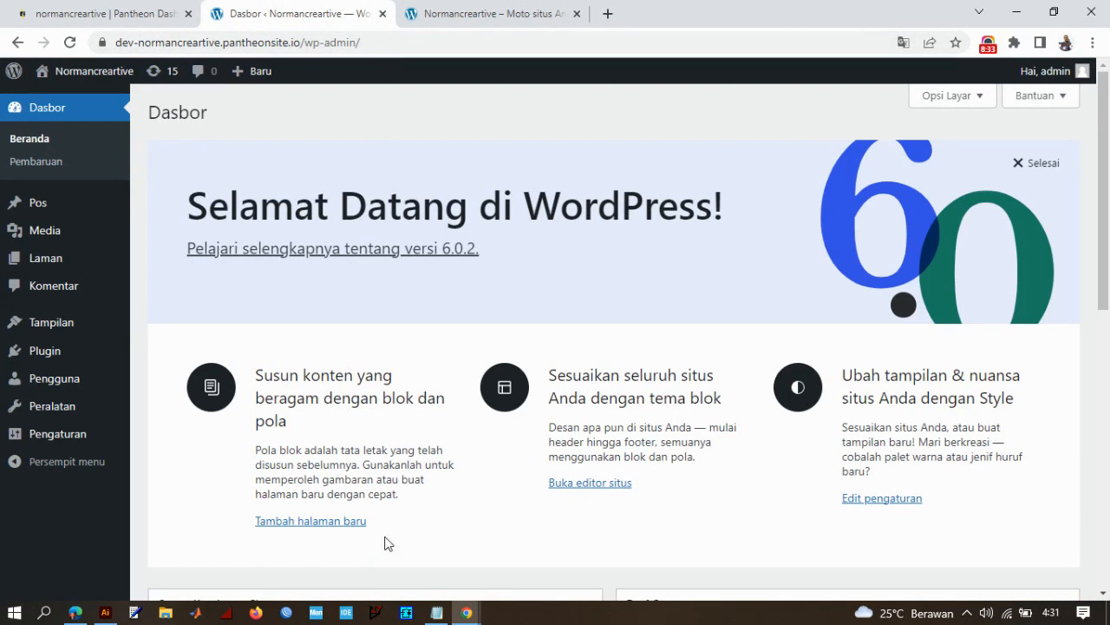
- Switch to Notepad and add a paragraph reading "untuk mengunjungi halaman backend website yang kita buat dikemudian hari, kita bisa menggunakan alamat yang ada di browser"
click(436, 613)
key(Return)
key(Return)
text(un)
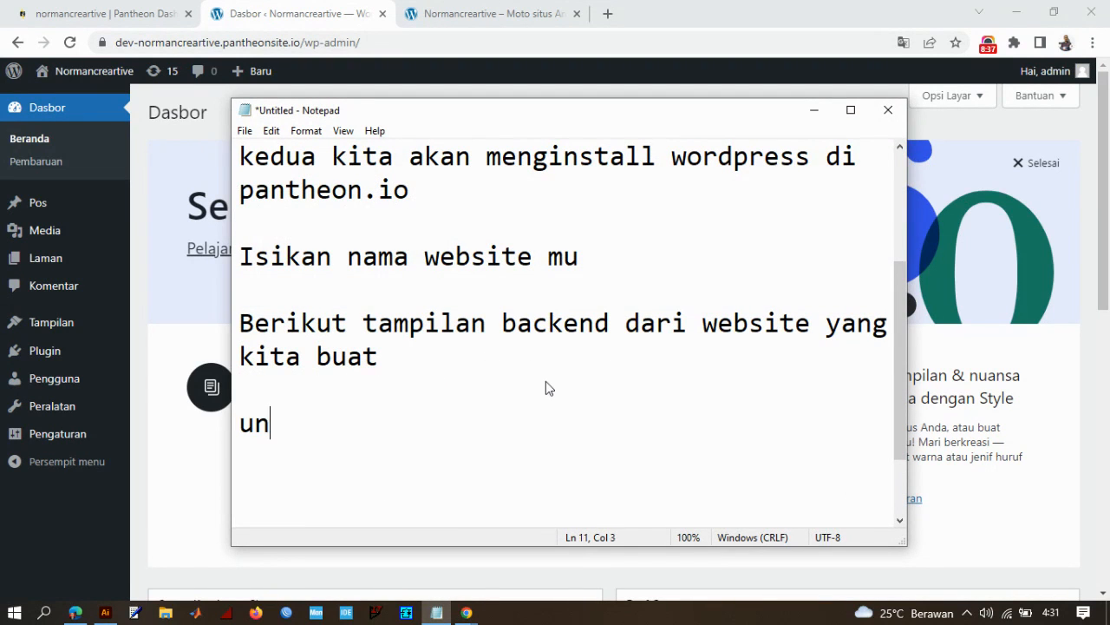
text(tuk mengunjungi )
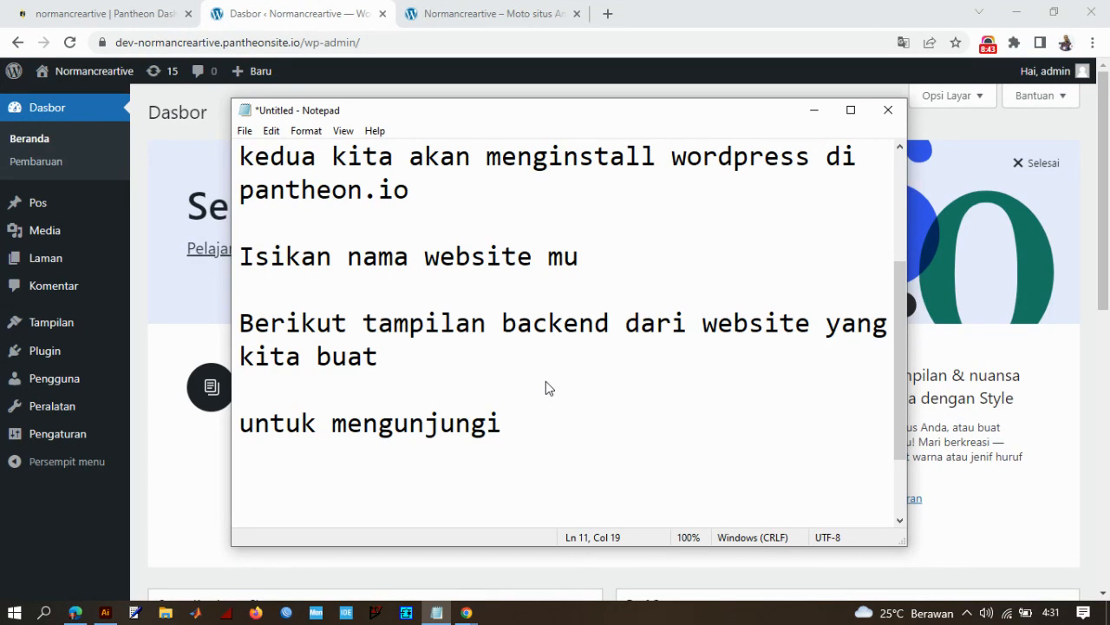
text(halaman backend)
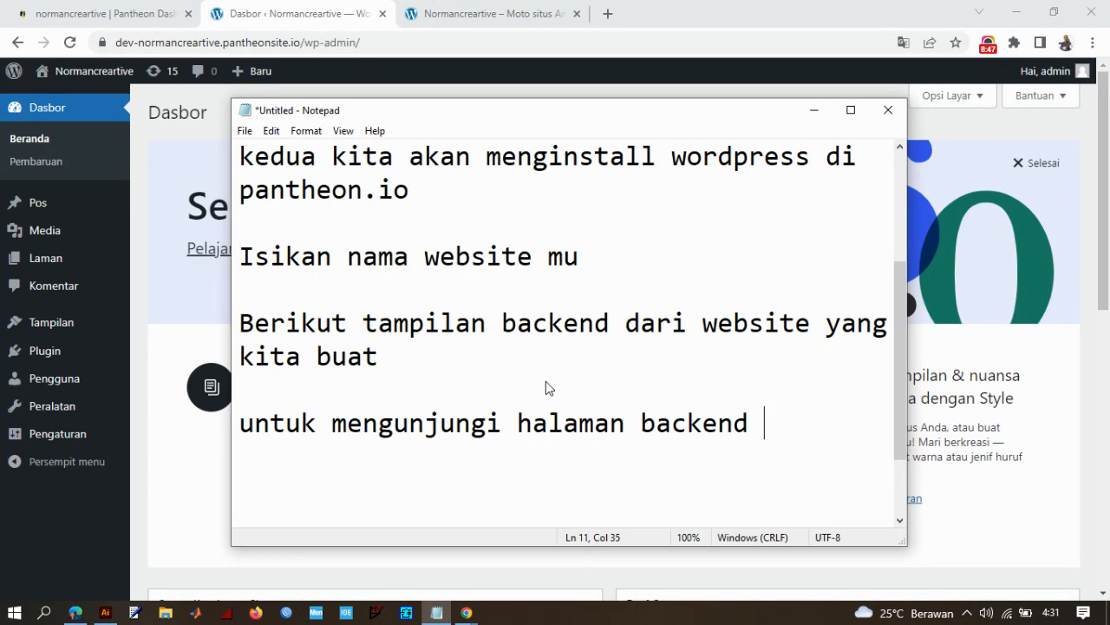
text( website ya)
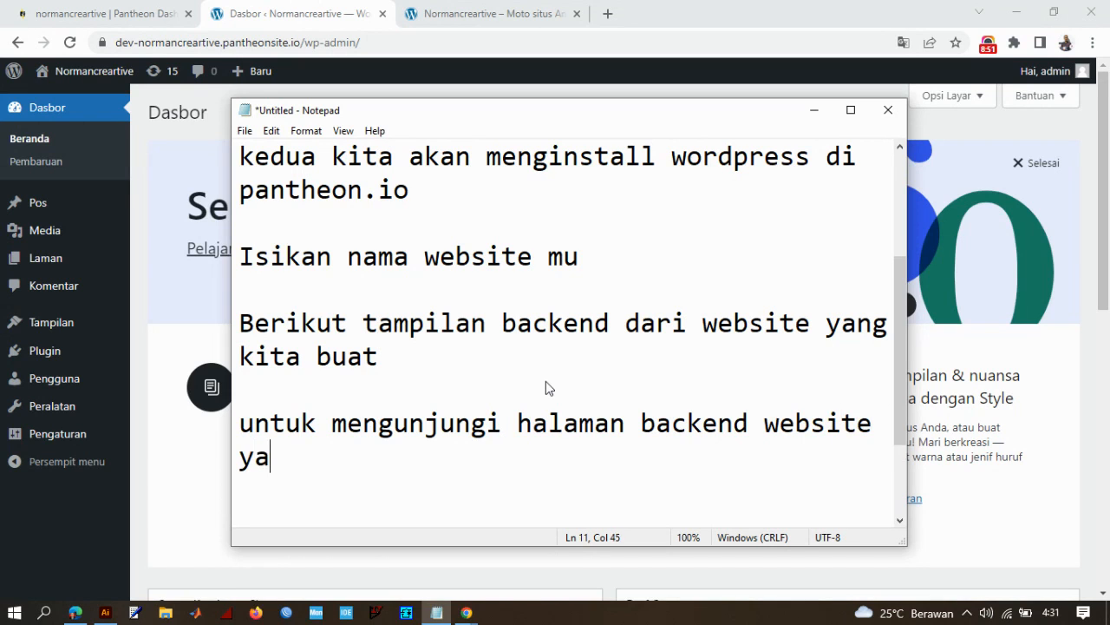
text(ng kita )
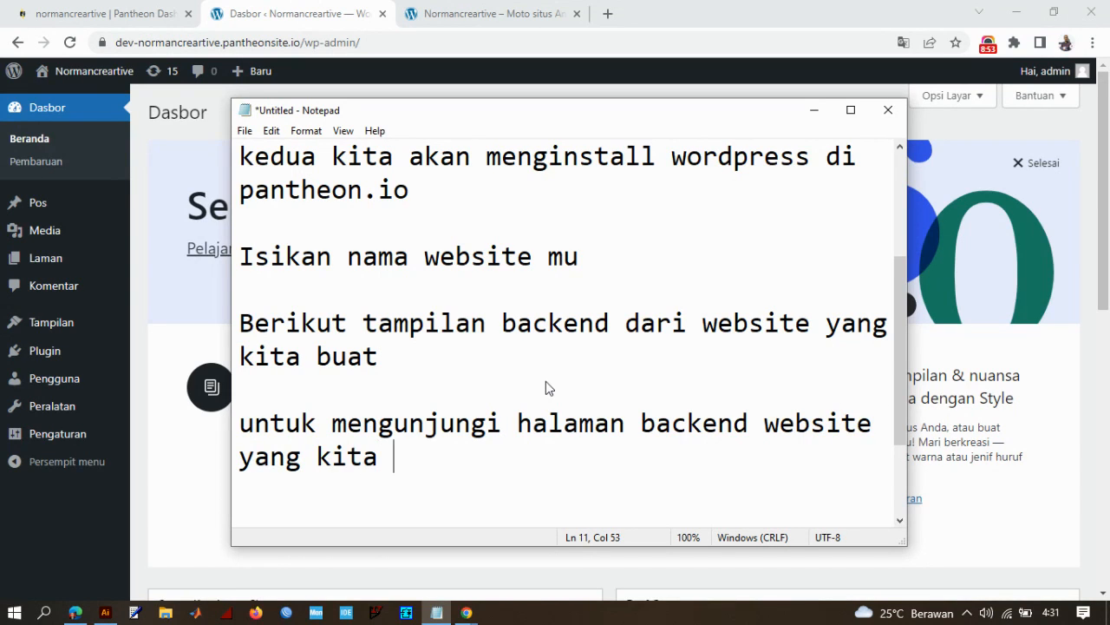
text(buat dikemudian h)
key(BackSpace)
text(hari)
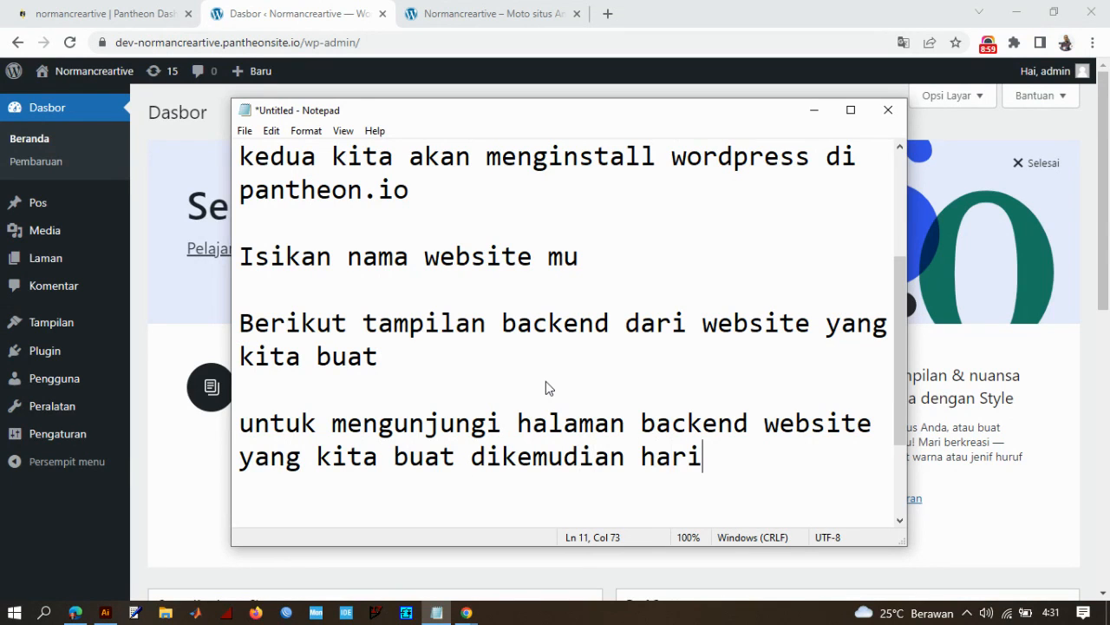
text(, kita bisa m)
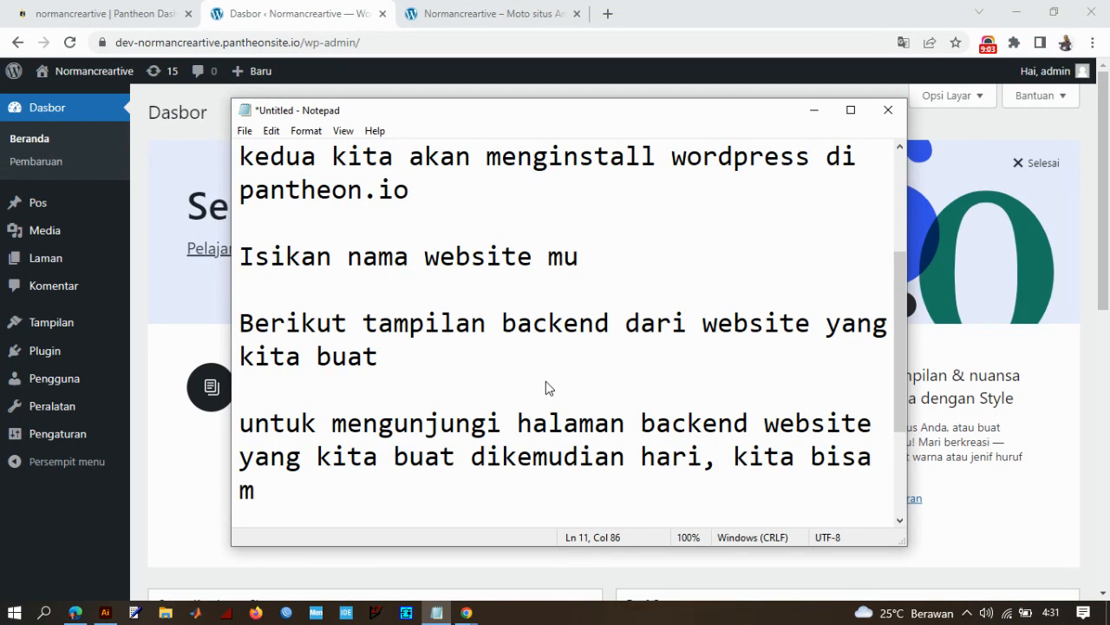
text(enggun)
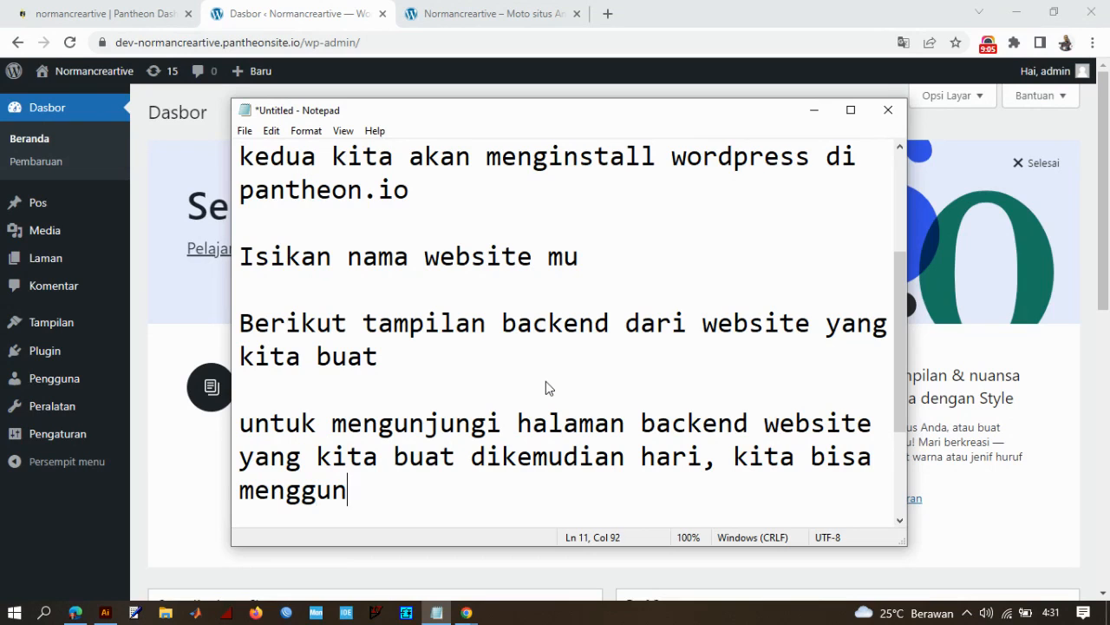
text(akan alamat)
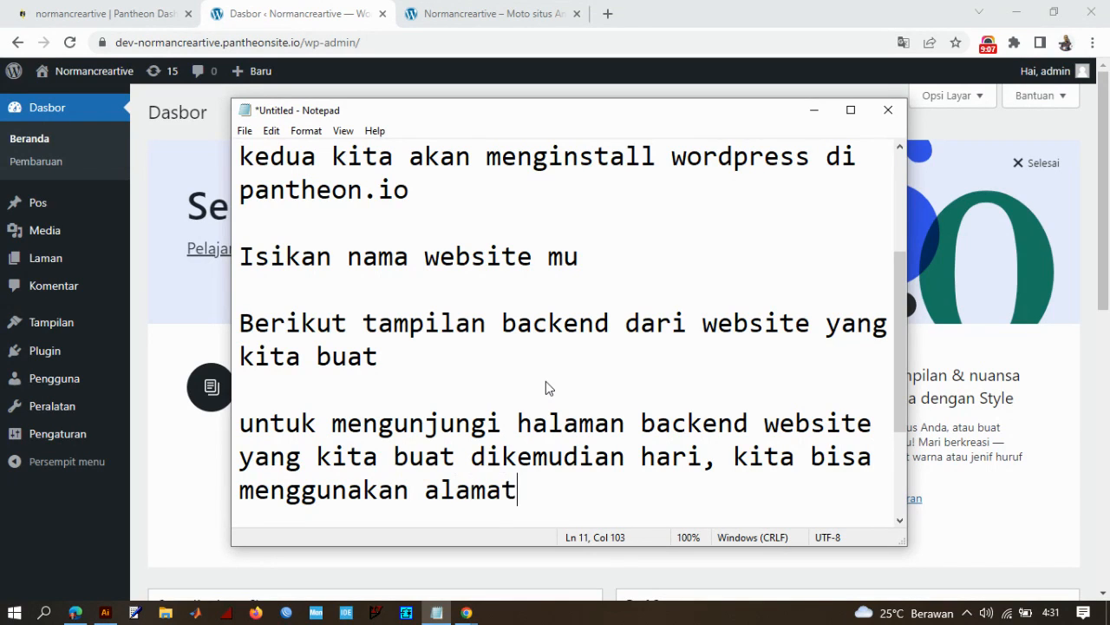
text( yang ada di)
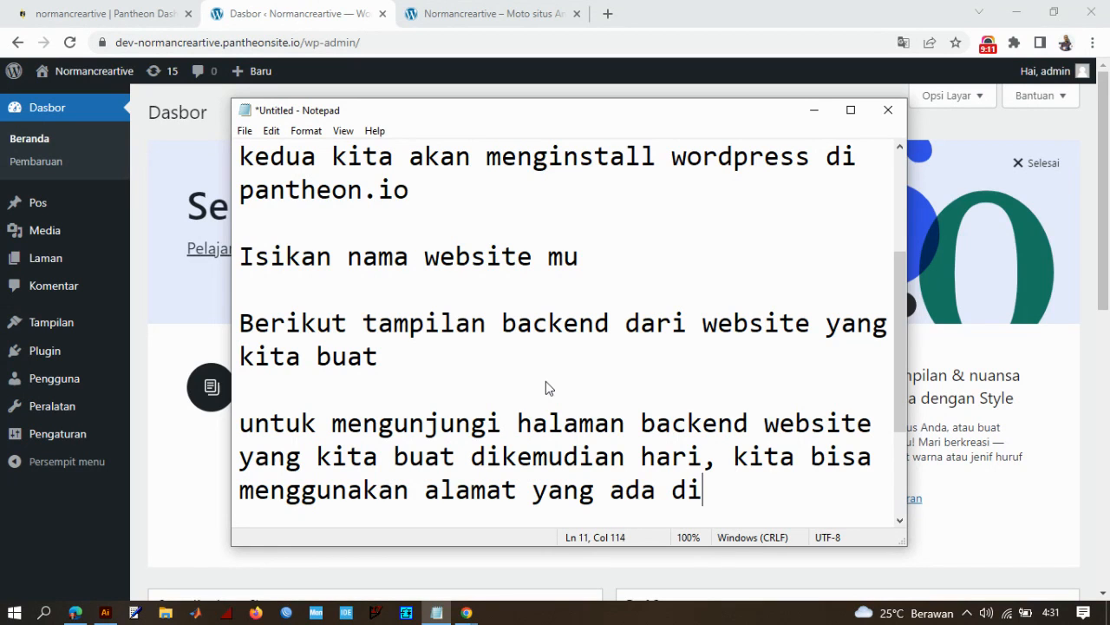
text( browser)
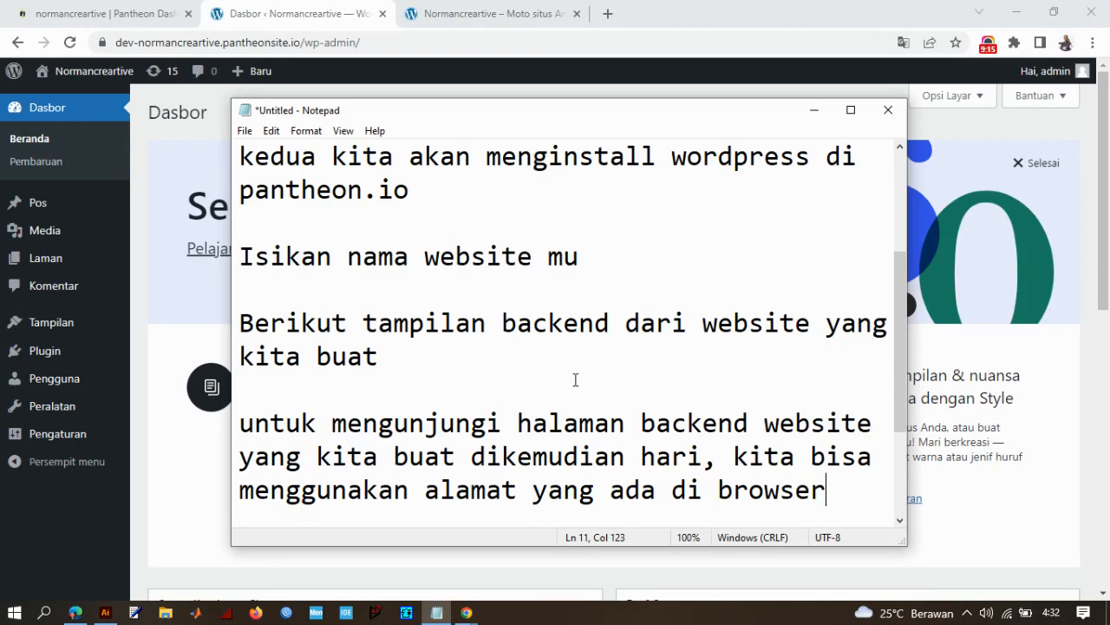
key(Return)
key(Return)
key(Return)
key(Return)
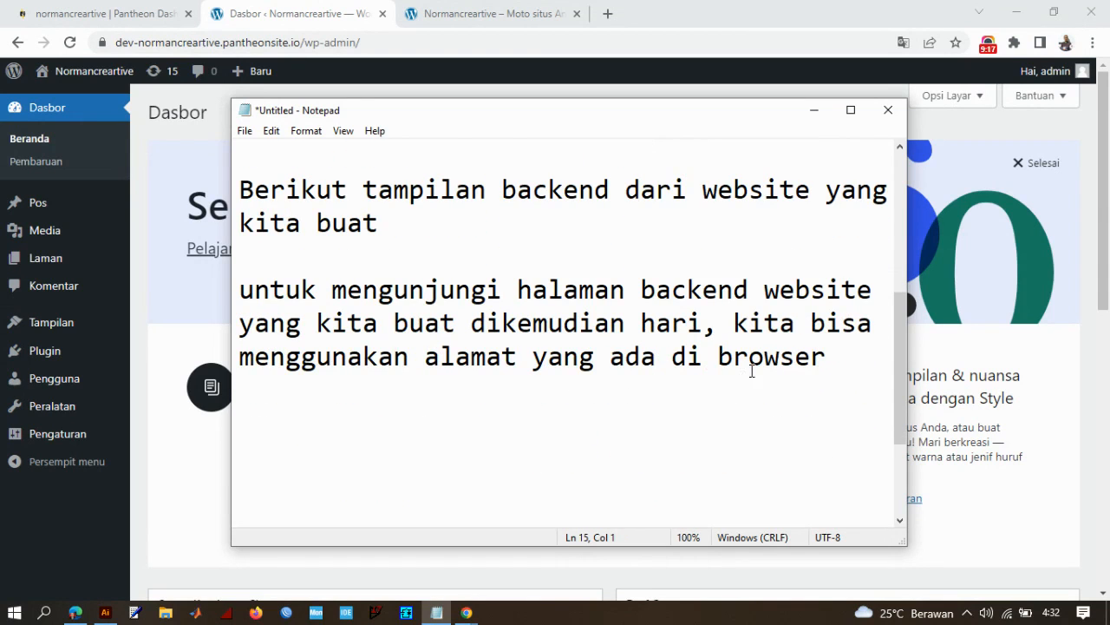
drag(855, 361, 191, 289)
click(543, 356)
drag(361, 41, 115, 43)
key(ctrl+c)
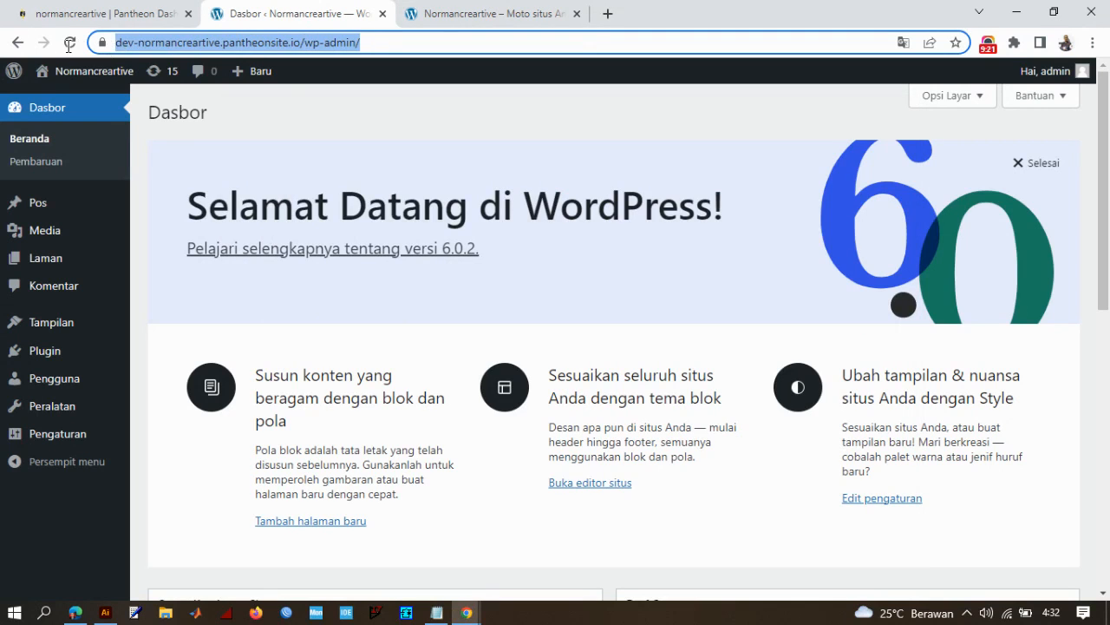
click(436, 613)
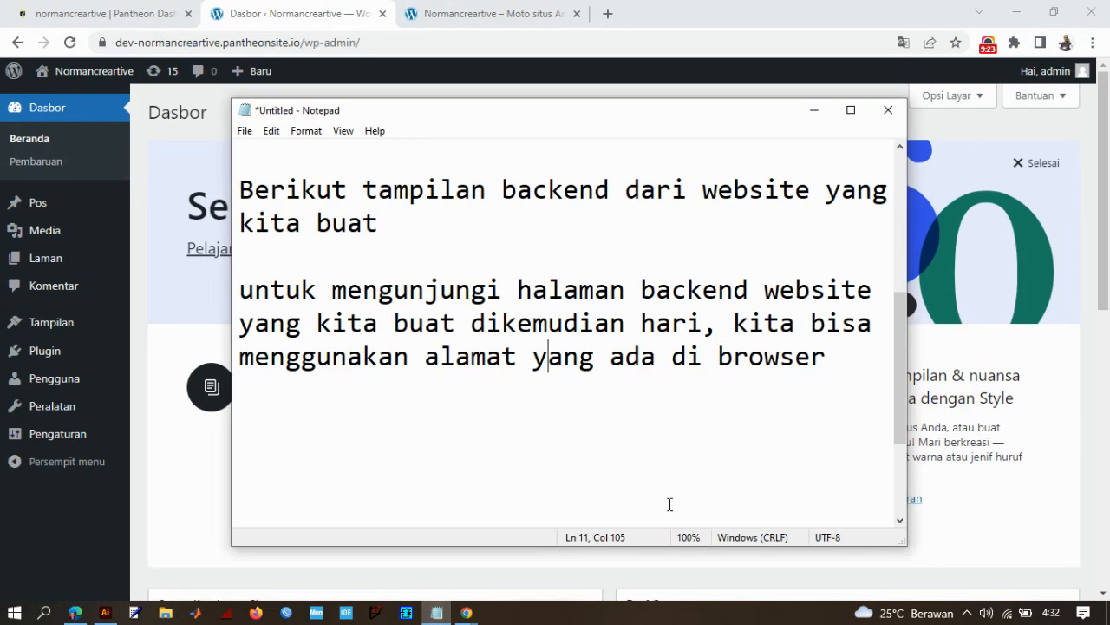
click(846, 359)
key(Return)
key(Return)
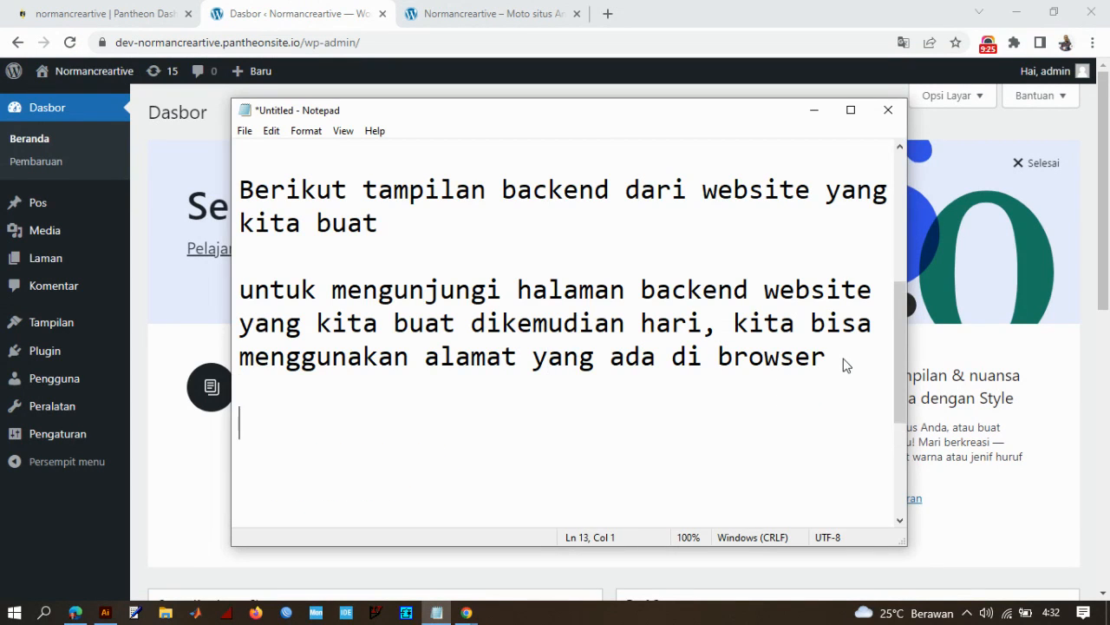
key(ctrl+v)
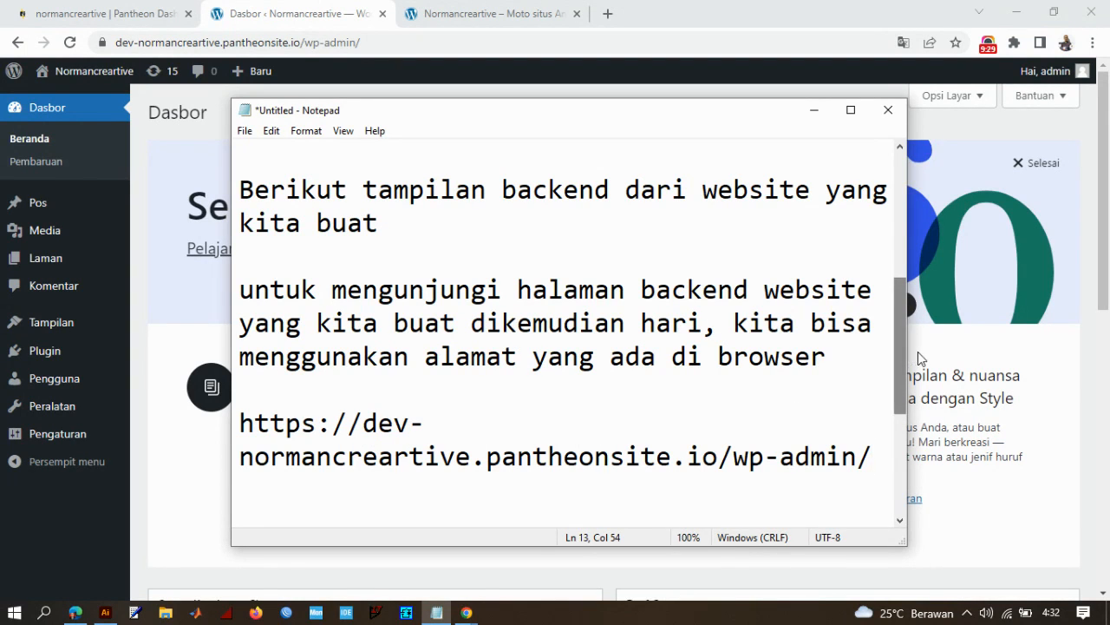
- Widen the Notepad window so the pasted backend address fits on a single line
drag(907, 351, 1091, 327)
drag(665, 392, 239, 351)
click(597, 287)
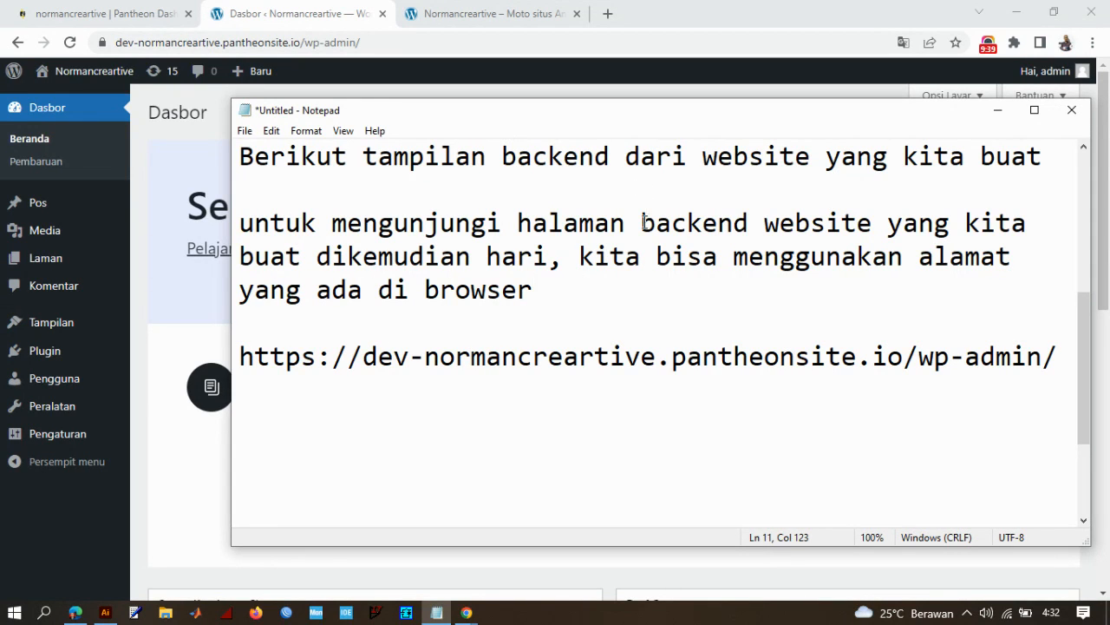
- Add a paragraph below the backend address reading "untuk mengunjungi halaman frontend website kita, bisa menggunakan alamat"
click(1068, 360)
key(Return)
key(Return)
text(untuk mengu)
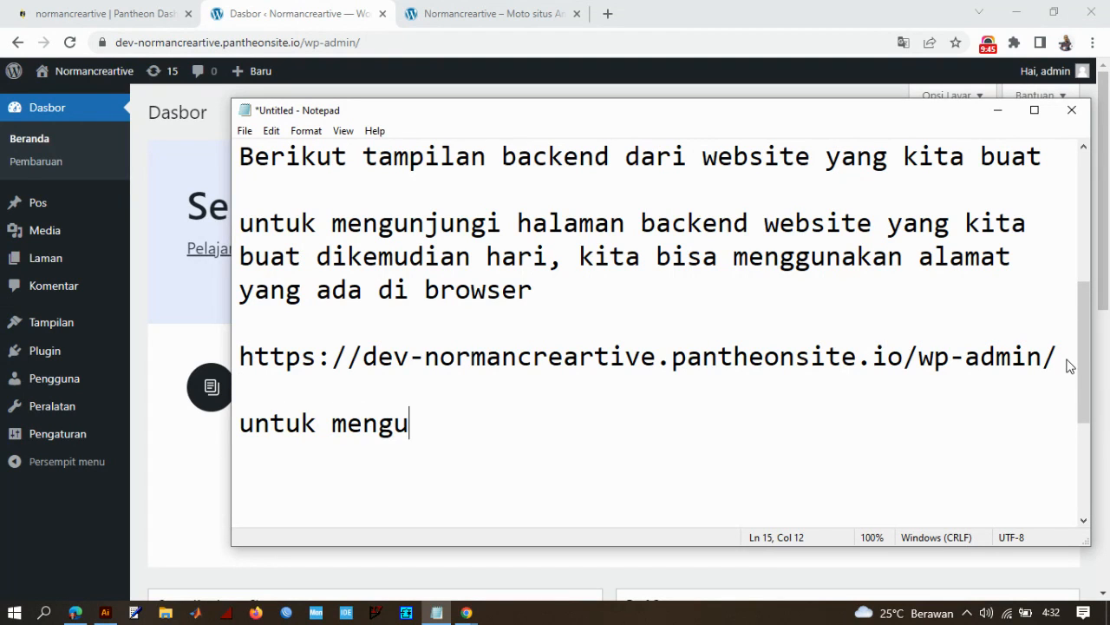
text(njungi halaman)
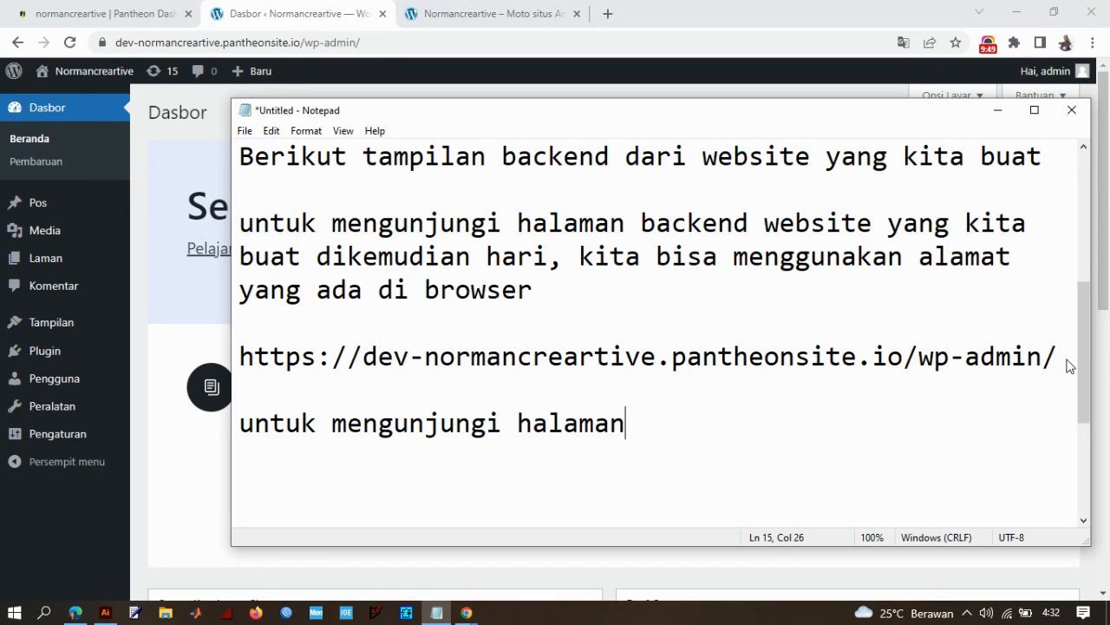
text( fro)
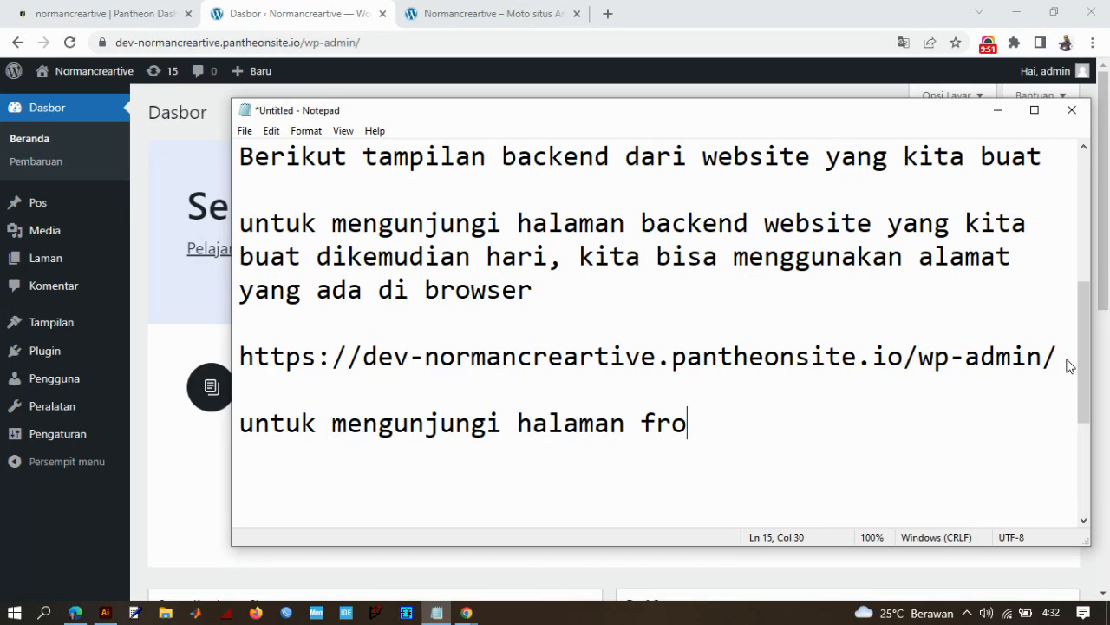
text(ntend websi)
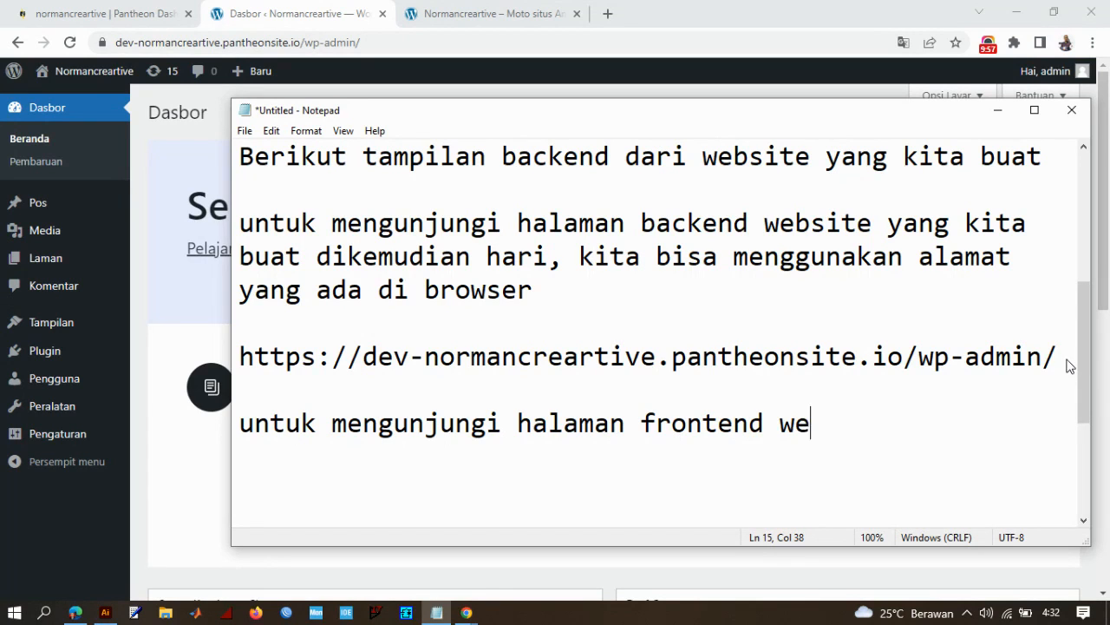
key(BackSpace)
text(ite kita)
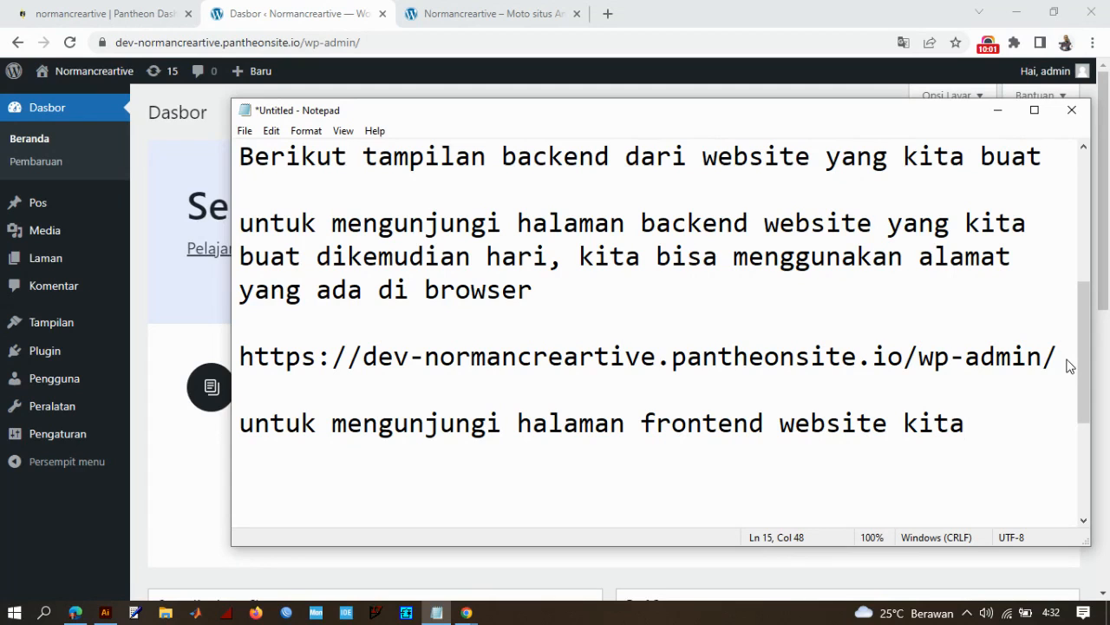
text(, bisa meng)
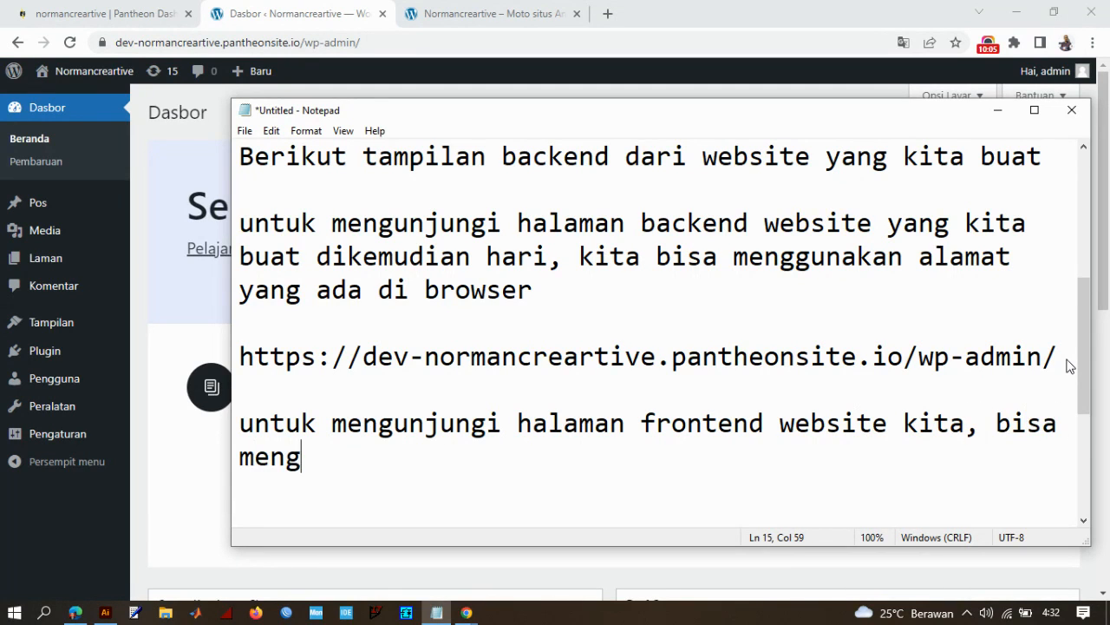
text(gunakan alamat)
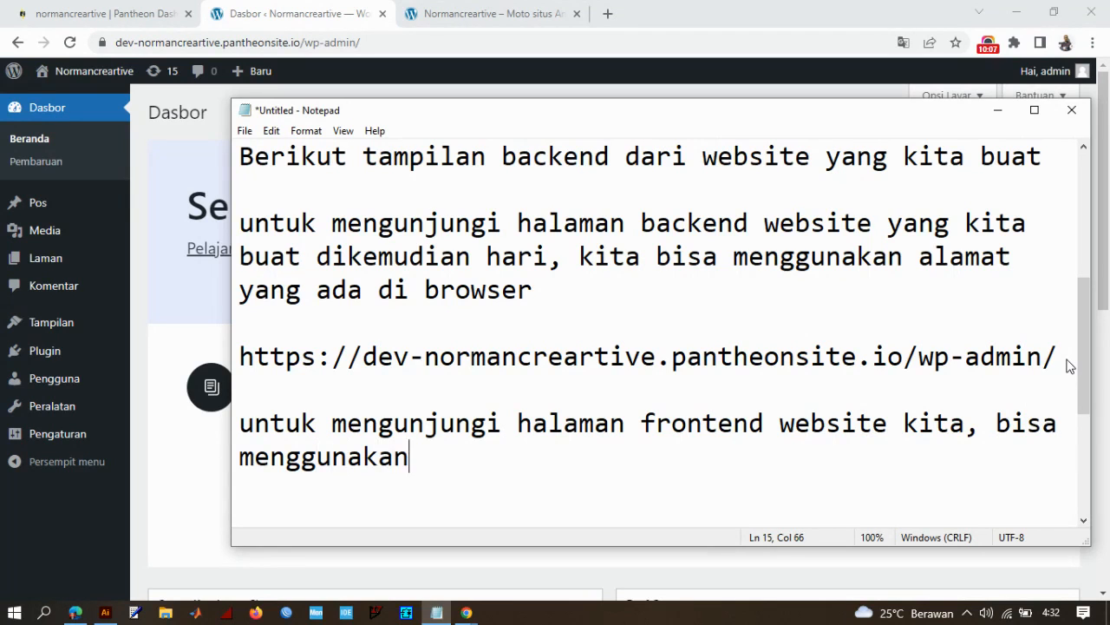
key(Return)
key(Return)
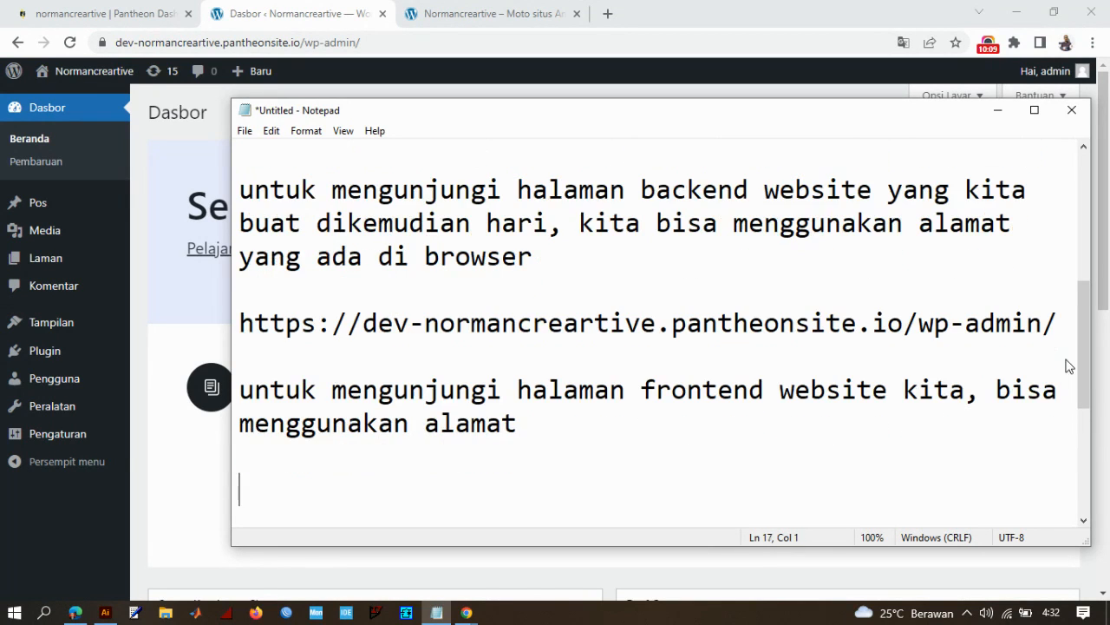
click(466, 22)
click(273, 39)
key(ctrl+c)
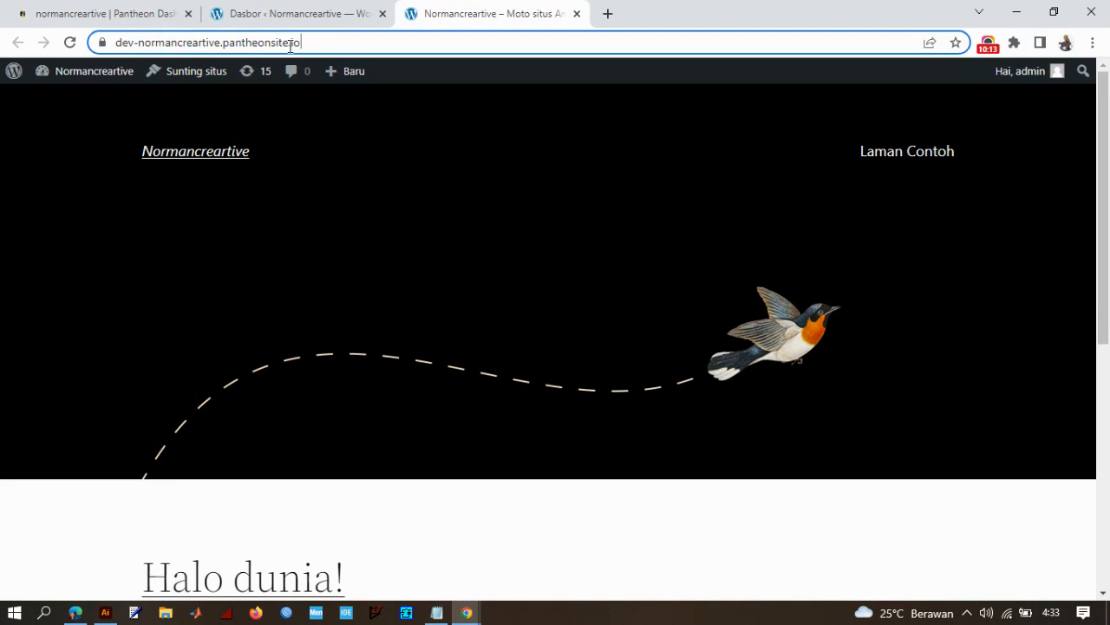
click(437, 613)
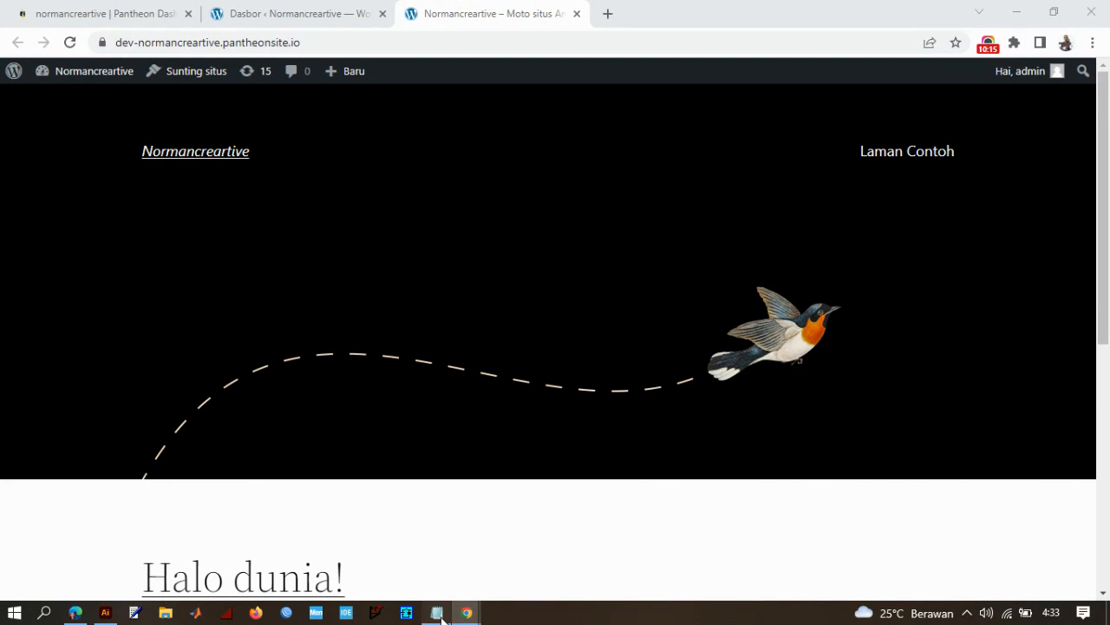
key(ctrl+v)
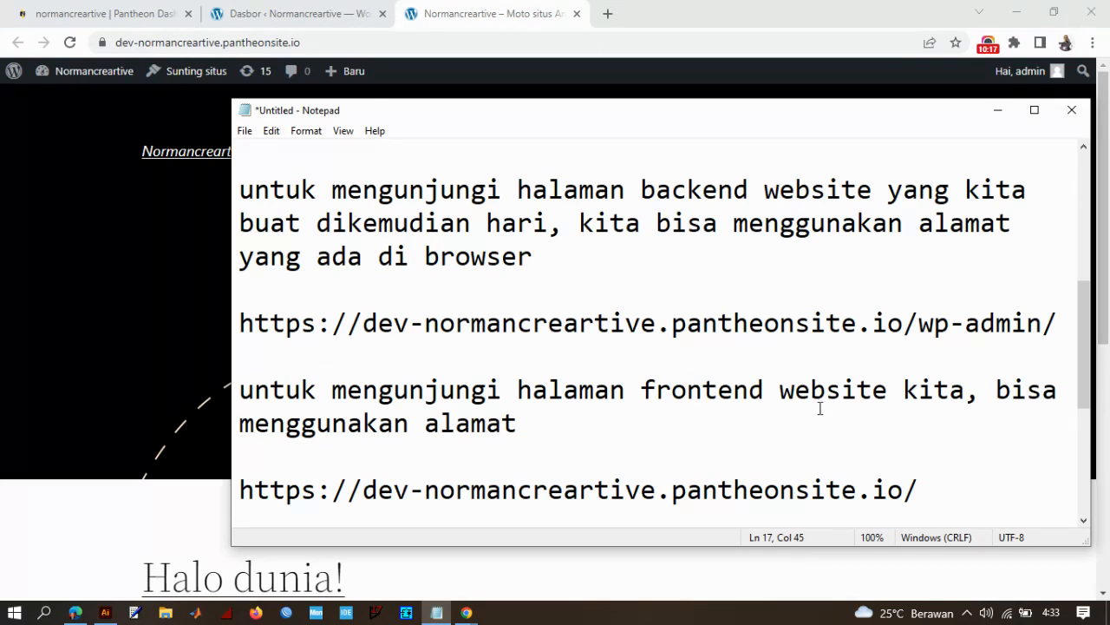
- Review the backend and frontend addresses in the notes and minimize Notepad to return to the site's front page
scroll(819, 406, down, 2)
scroll(592, 298, up, 1)
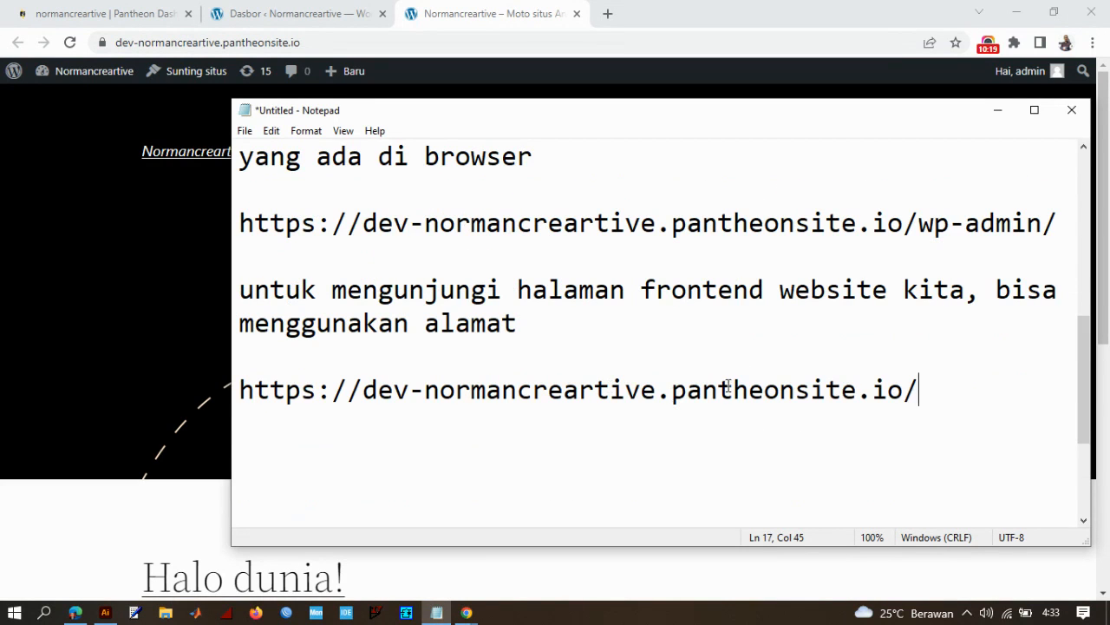
drag(937, 395, 226, 398)
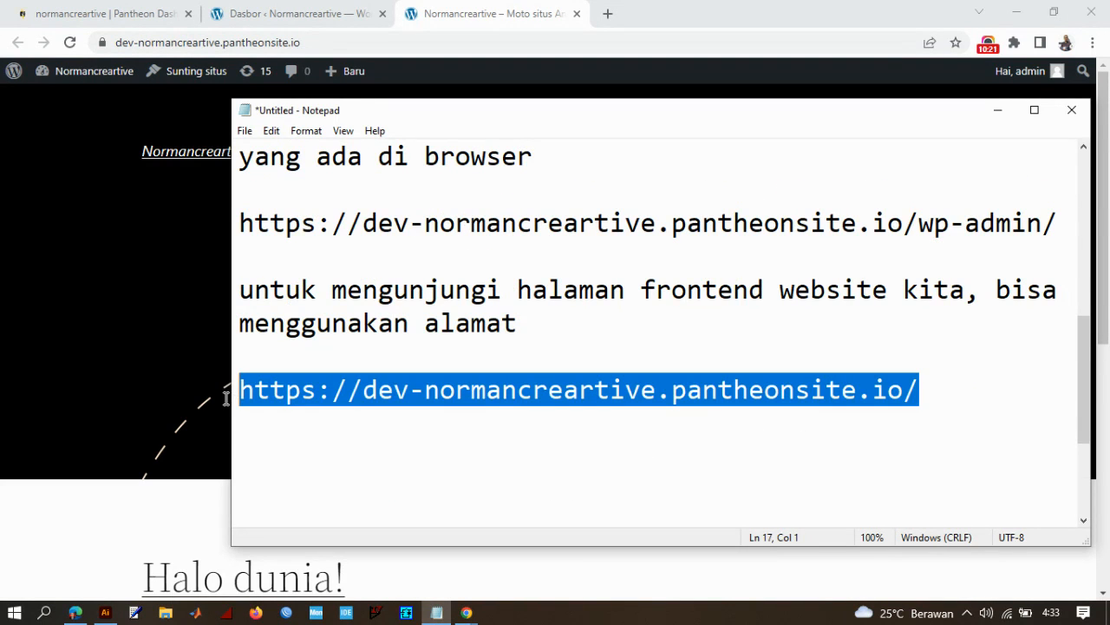
click(580, 323)
scroll(797, 257, up, 1)
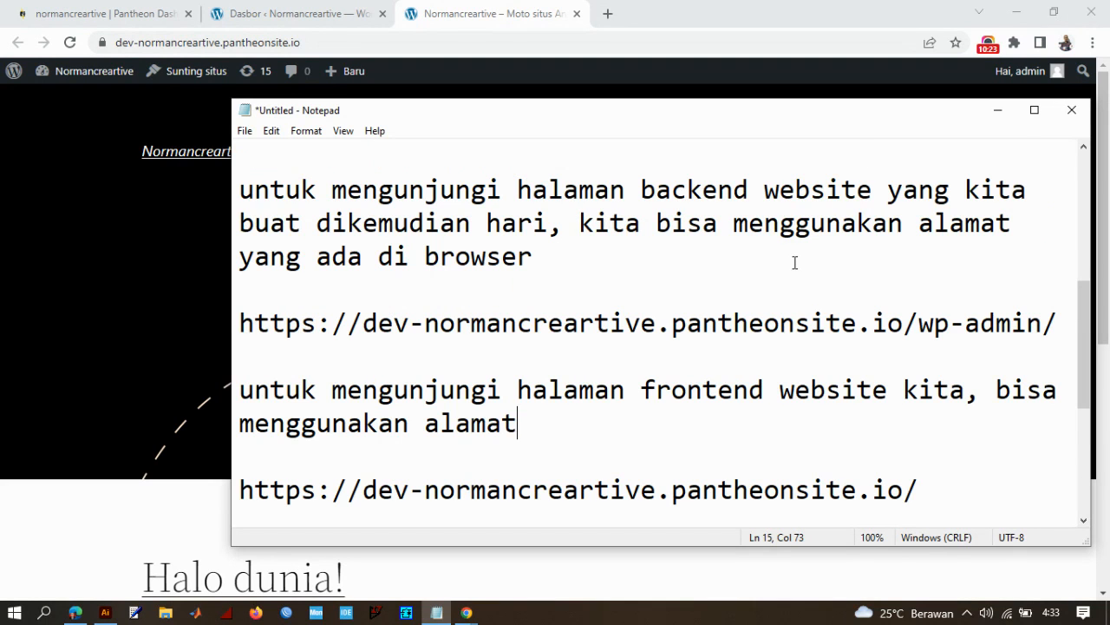
click(997, 109)
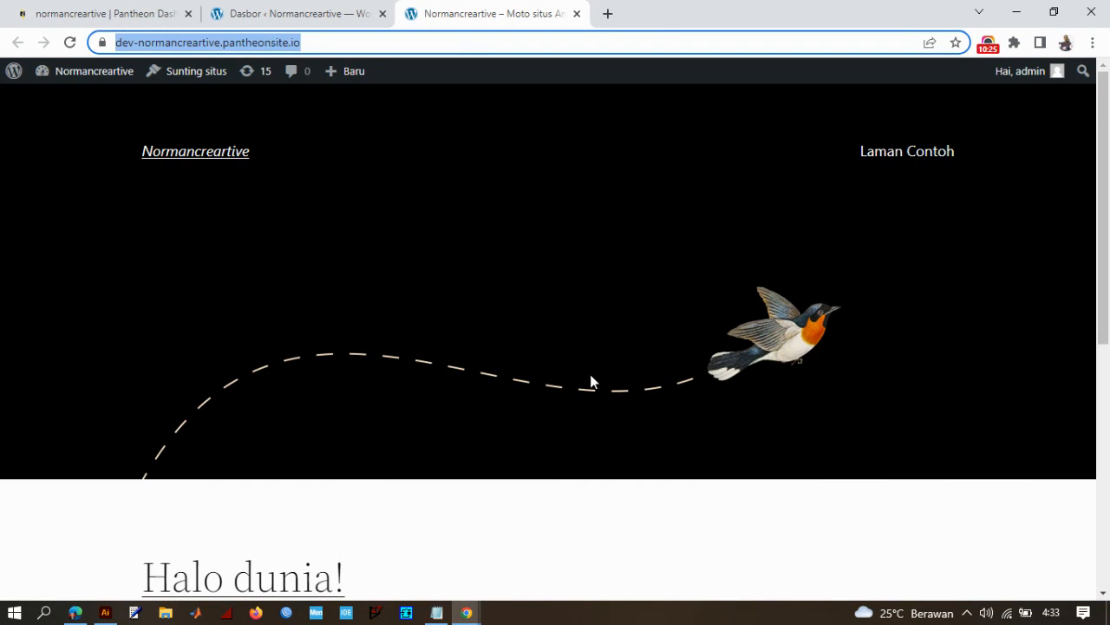